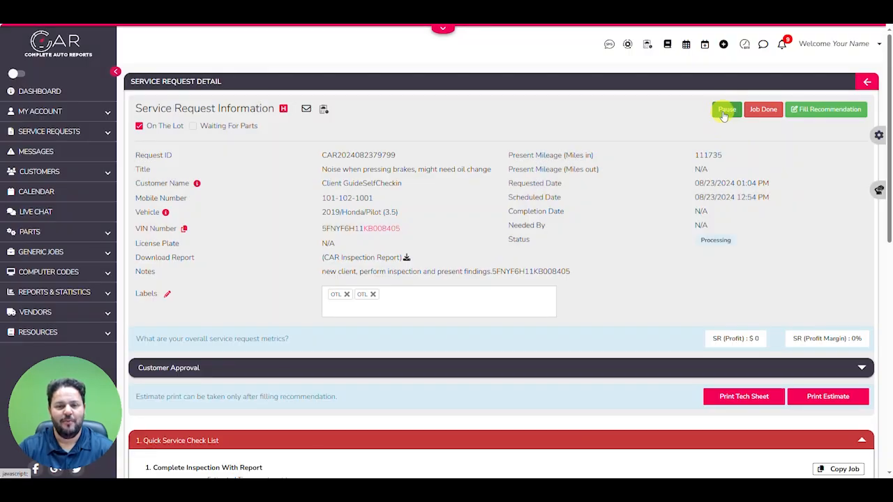
Open the service request's recommendation form and review the start and end dates of the technician working on it
click(812, 115)
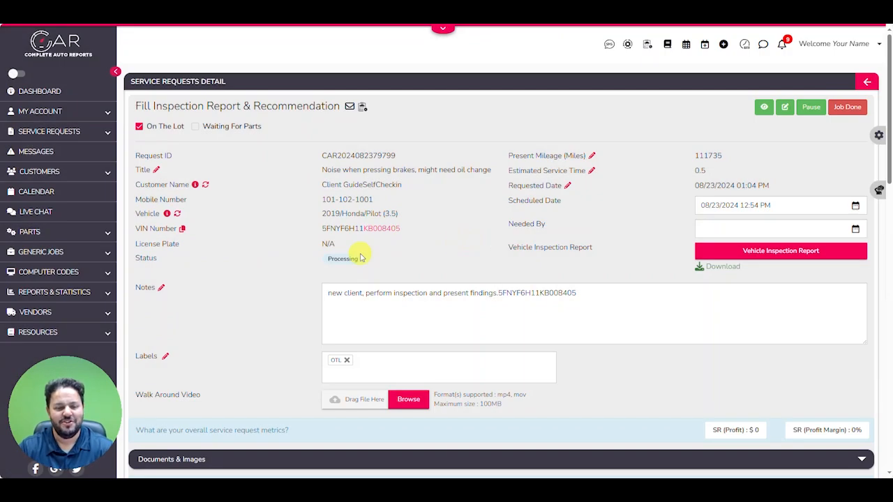
scroll(359, 255, down, 2)
click(342, 166)
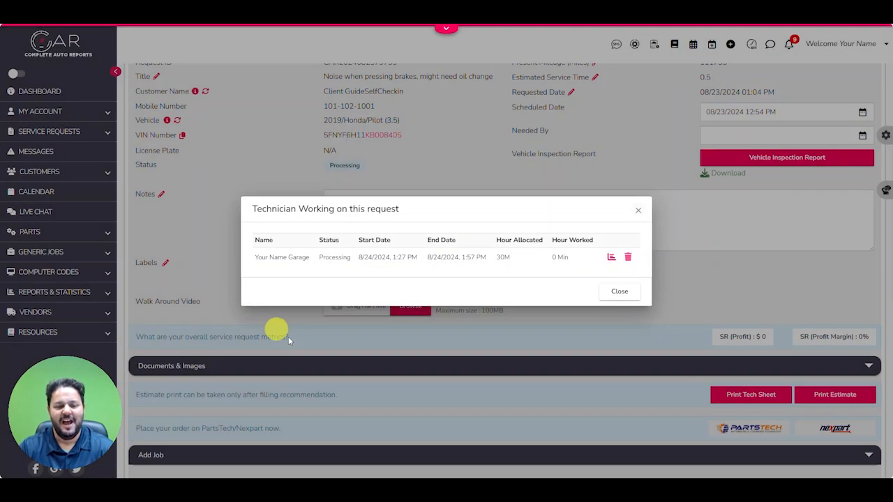
drag(255, 256, 486, 256)
click(426, 259)
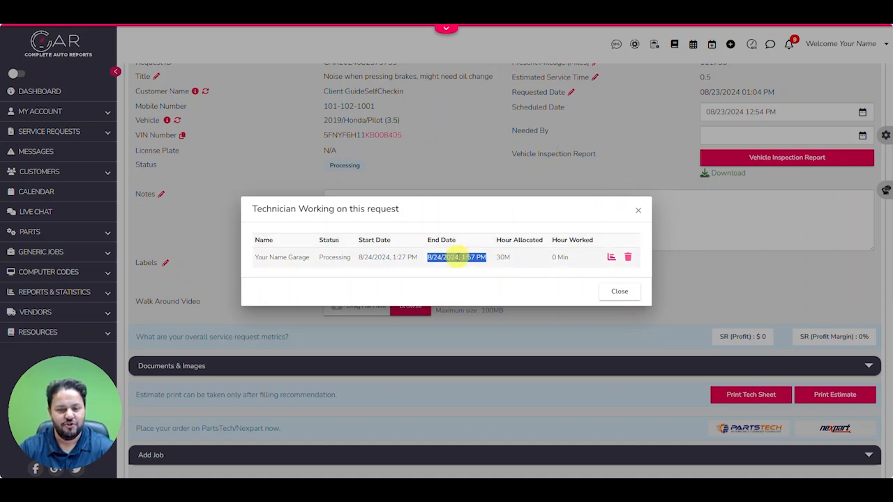
click(456, 258)
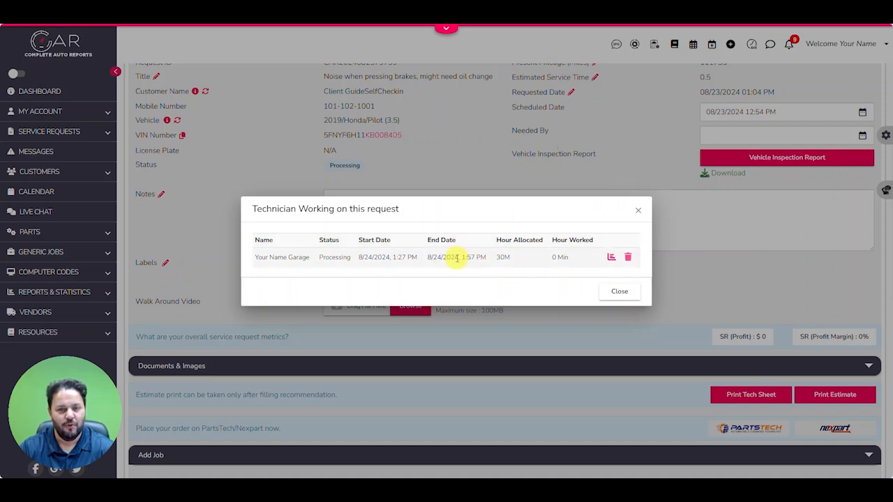
click(619, 292)
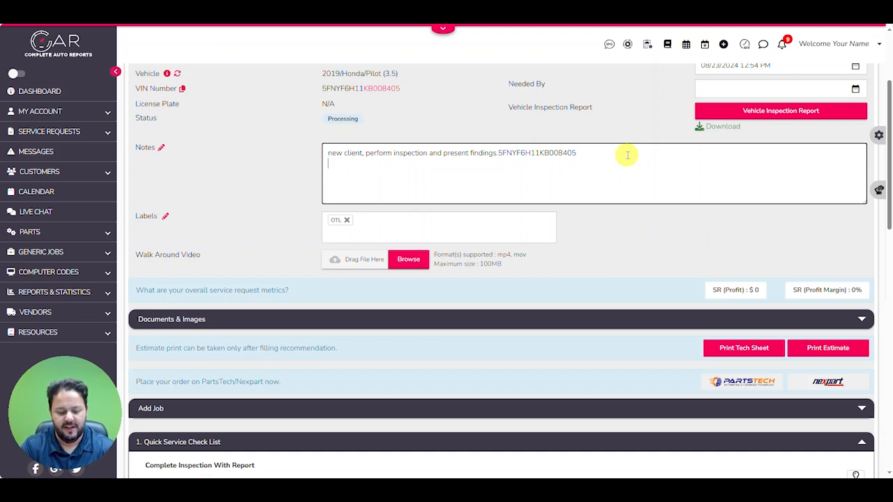
Add the line "brakes make noise, need to check." to the request notes and add the label "This is a new label"
text(brakes make no)
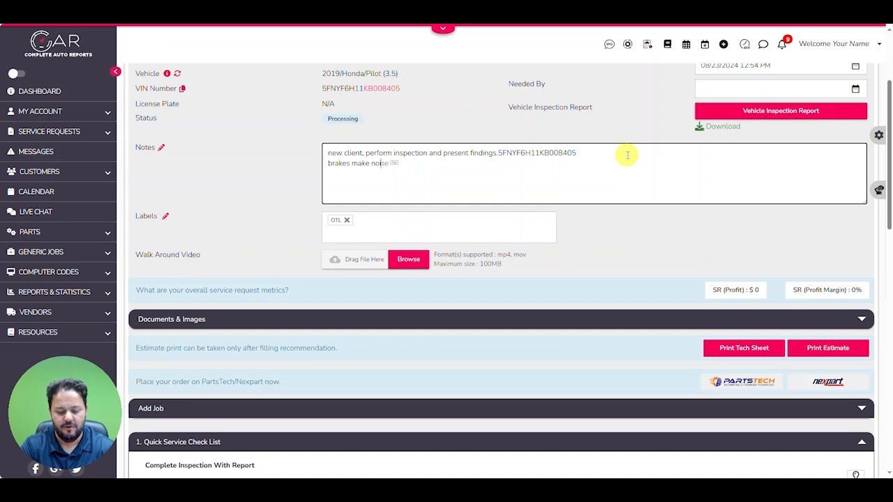
text(ise, need to c)
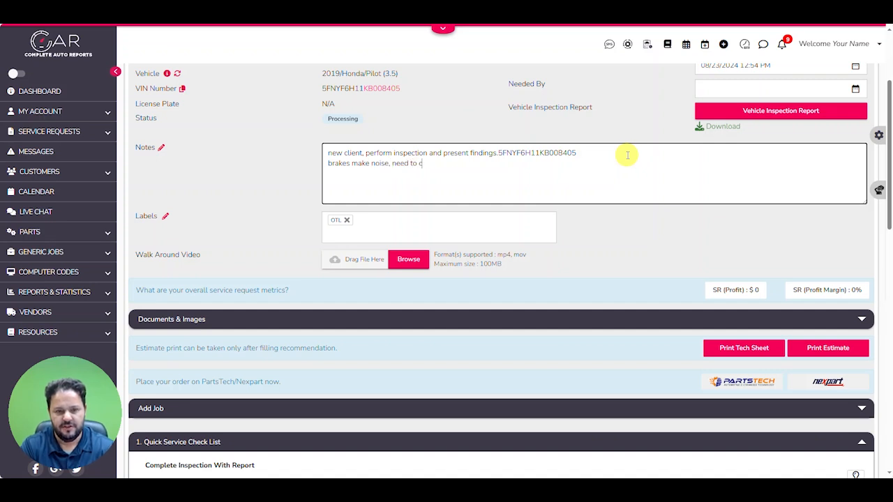
text(heck.)
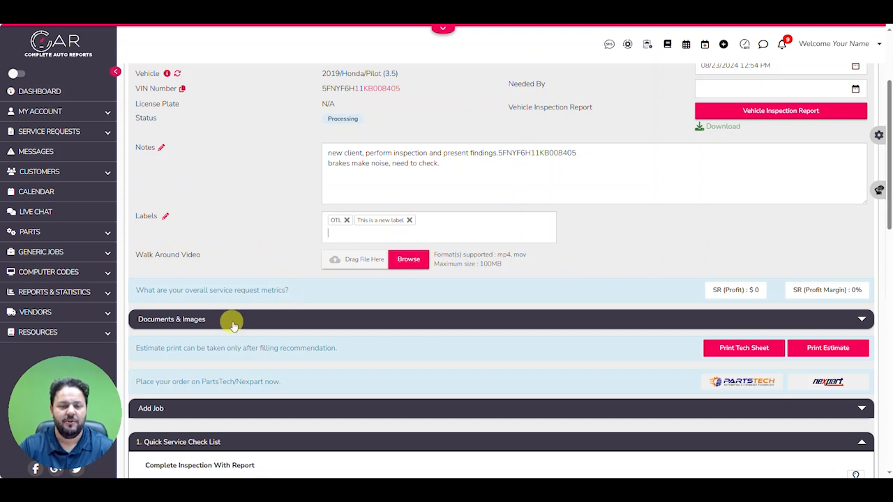
Set the request's estimated service time to 2.0
scroll(246, 318, up, 1)
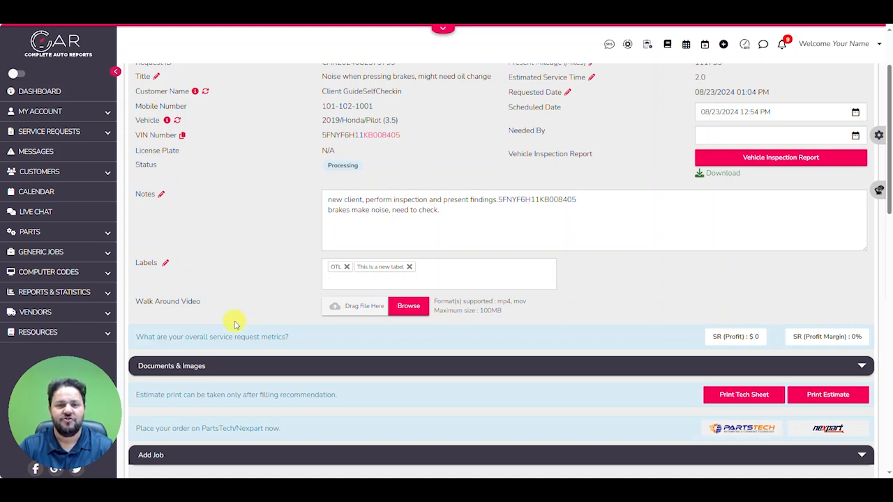
scroll(234, 324, down, 1)
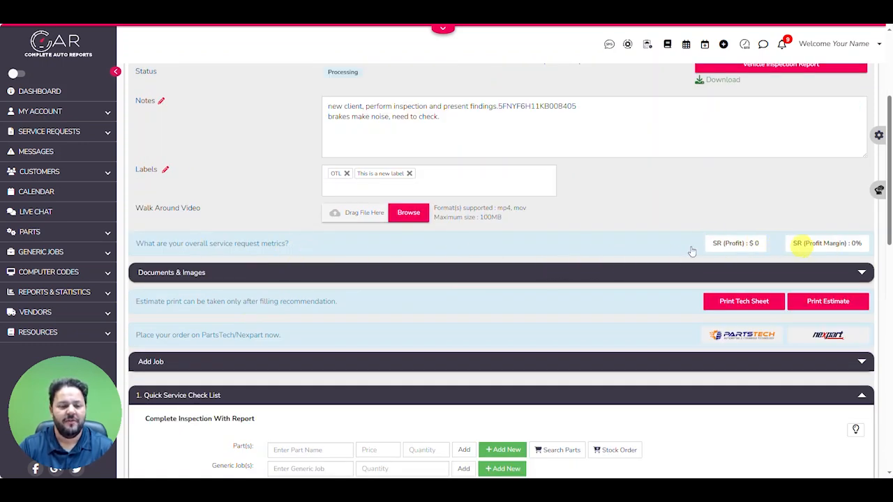
Expand Documents & Images and examine the document and image upload options
scroll(628, 249, down, 1)
click(459, 226)
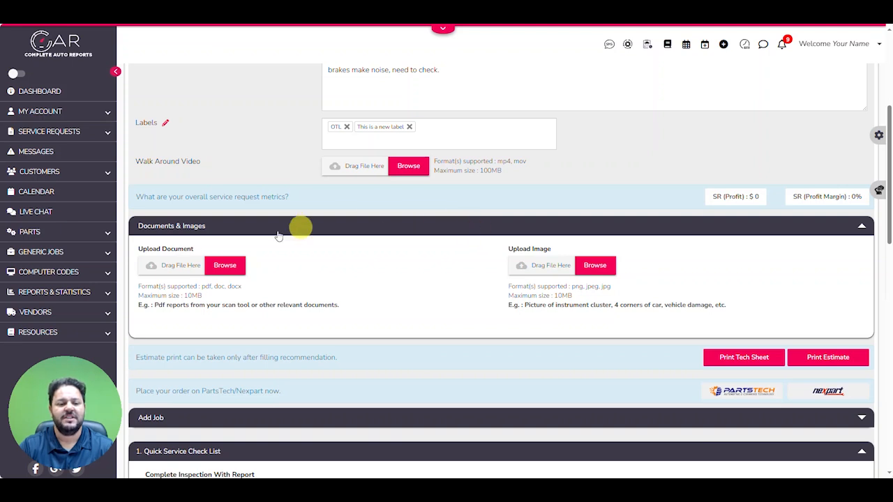
scroll(230, 227, down, 1)
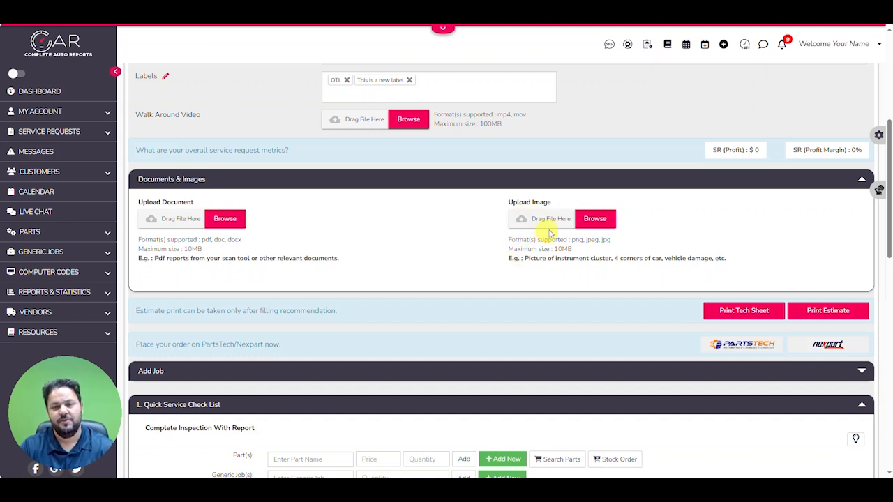
scroll(488, 237, down, 2)
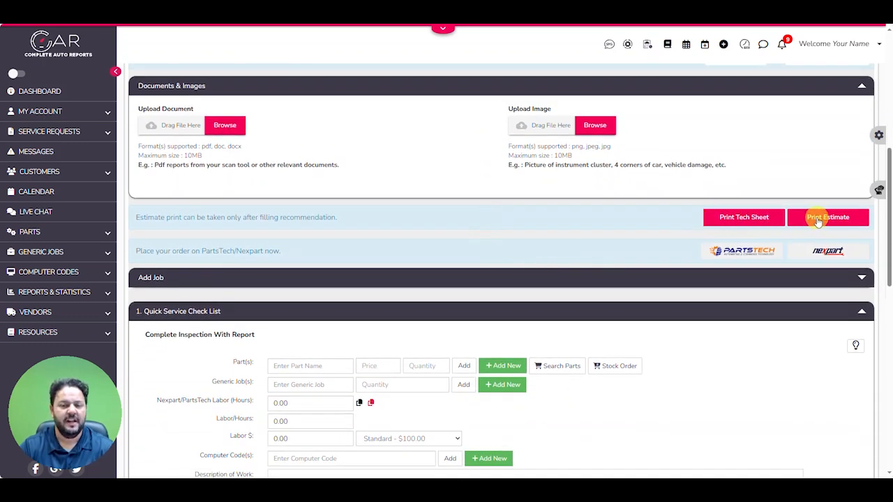
Examine the parts, labor, description and upload fields of the Quick Service Check List job against the request notes
scroll(599, 233, down, 2)
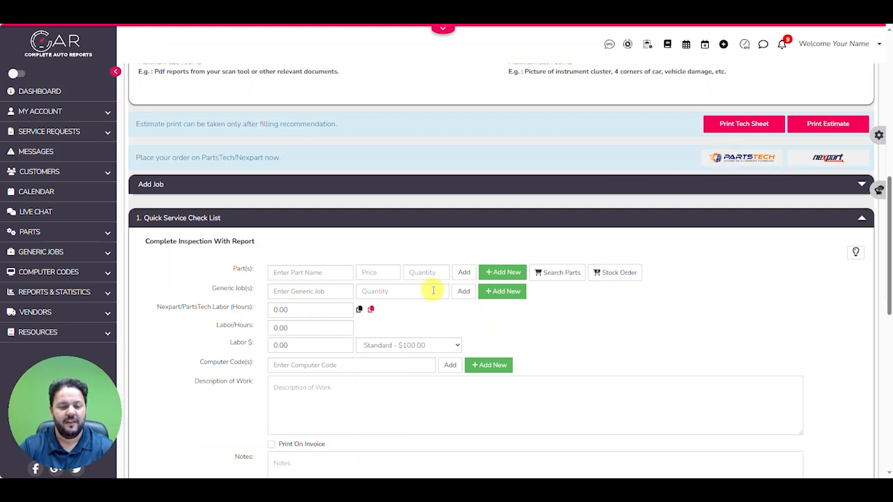
scroll(431, 290, down, 1)
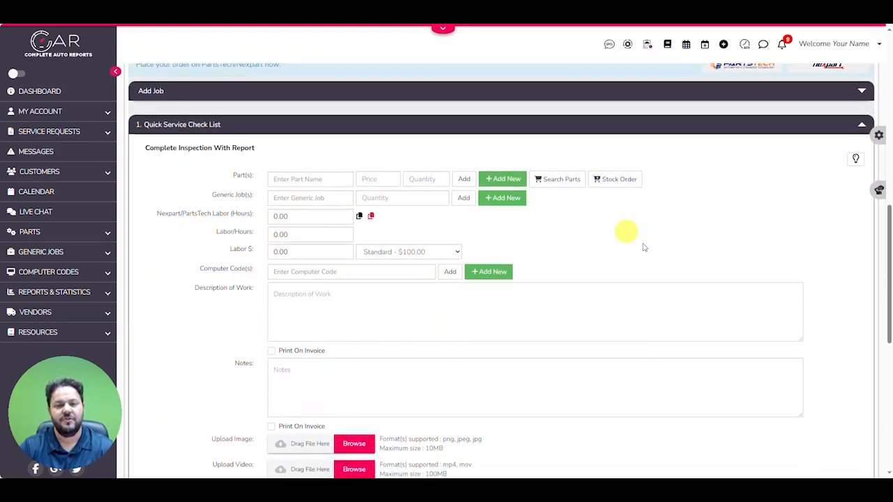
scroll(608, 322, up, 1)
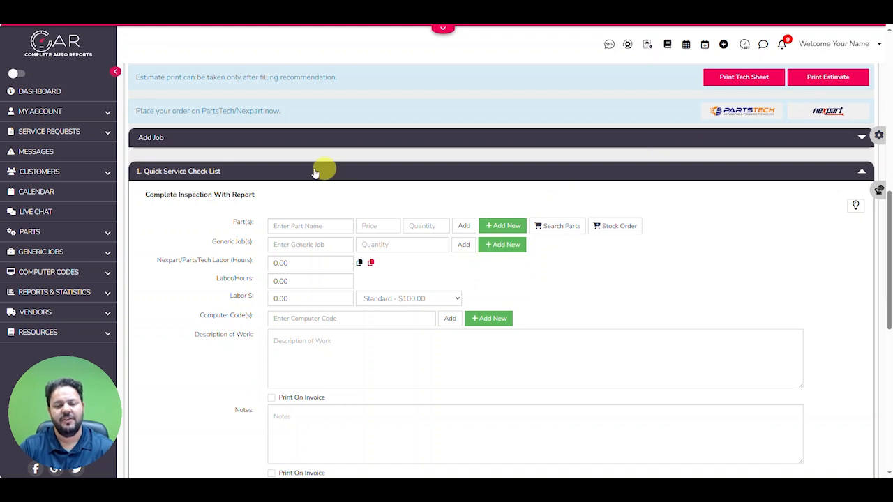
scroll(697, 404, down, 3)
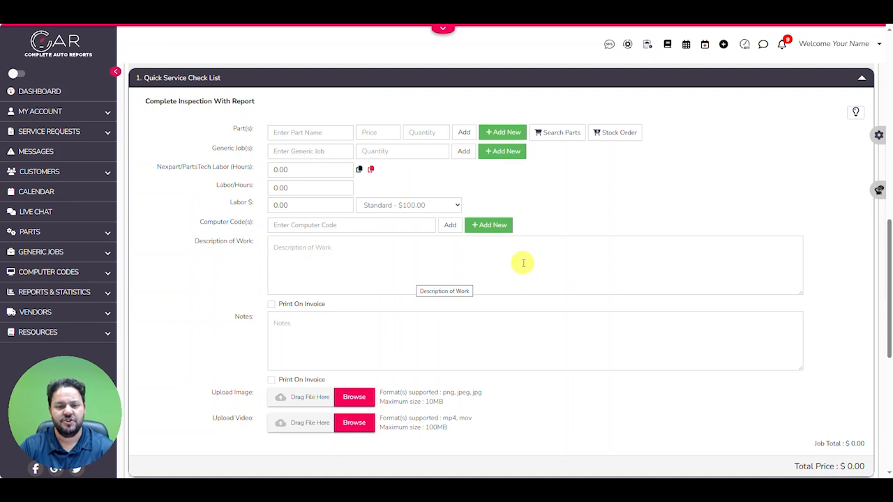
scroll(523, 263, up, 3)
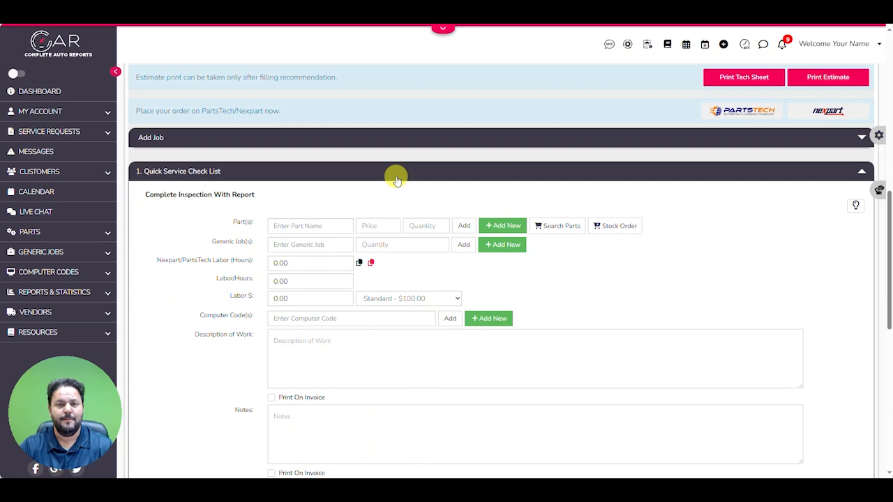
scroll(396, 180, up, 5)
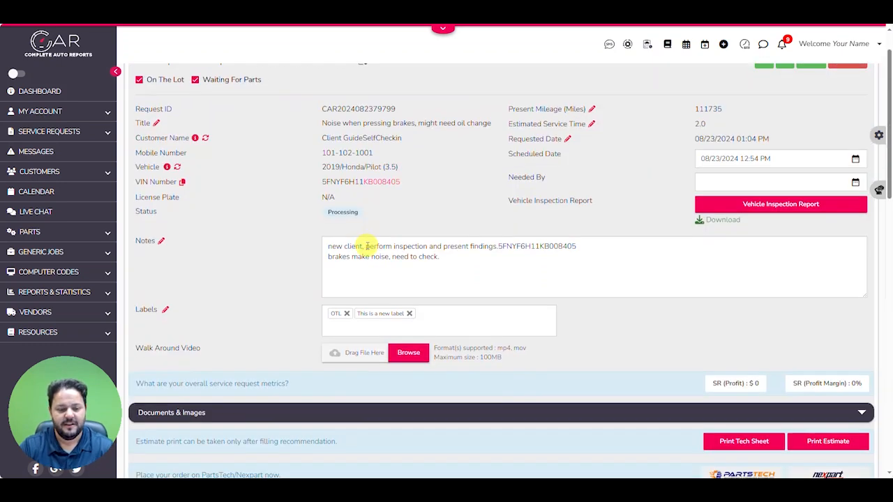
scroll(365, 239, down, 5)
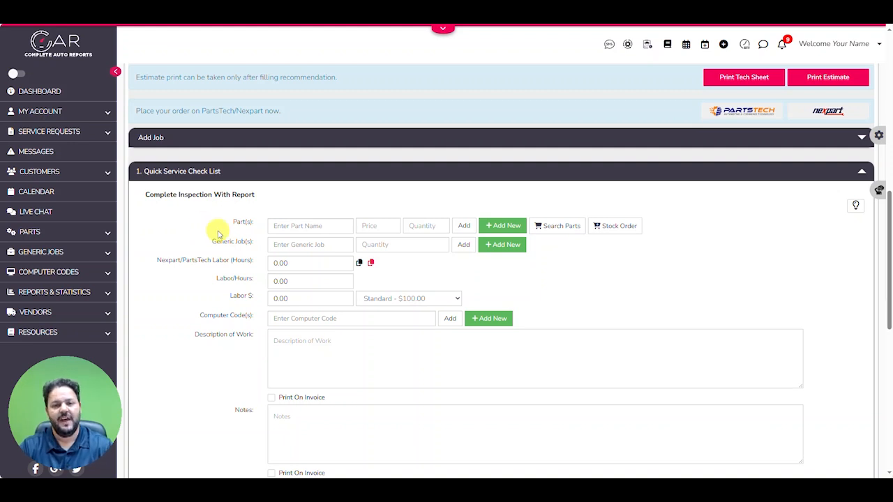
scroll(217, 233, down, 1)
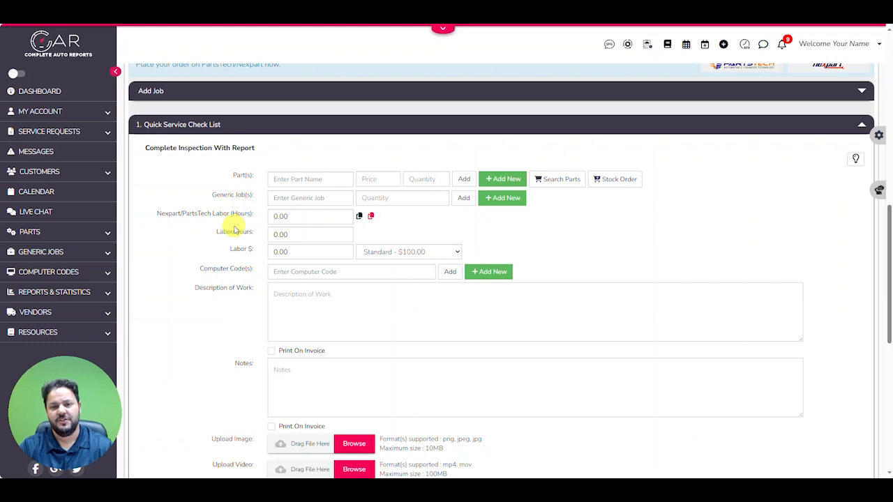
mouse_move(201, 212)
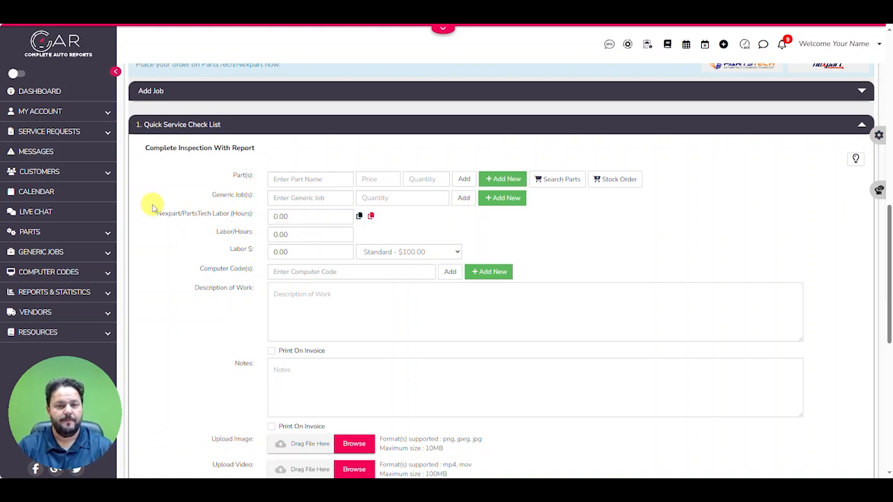
Enter "Needs LOF + TR" and "Front brakes" as the inspection job's description of work and mark it to print on the invoice
scroll(169, 262, down, 1)
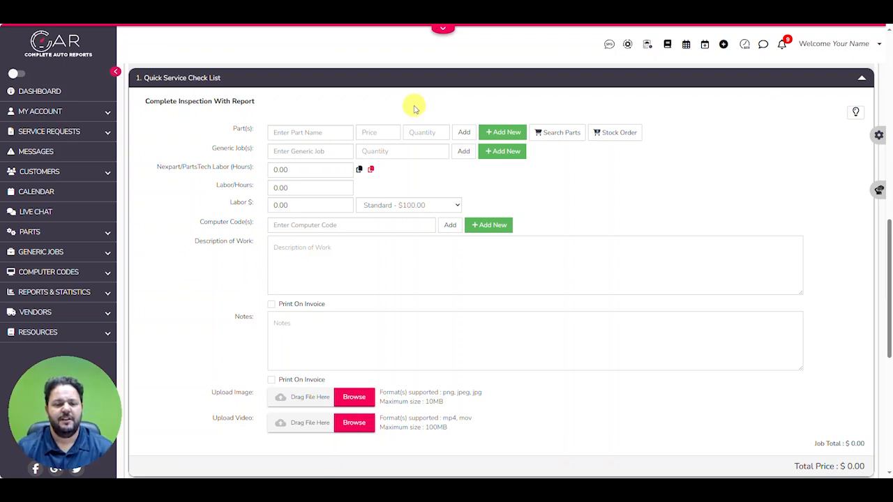
click(348, 247)
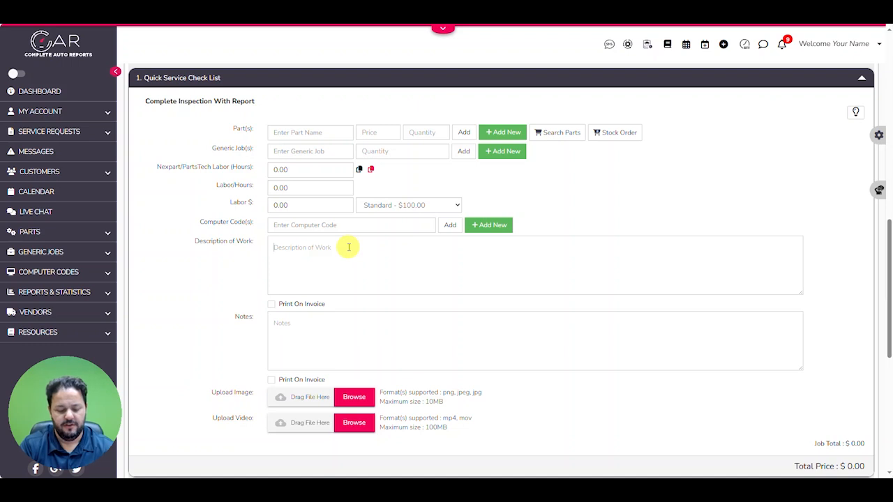
text(Needs LOF)
key(Return)
text(Ti)
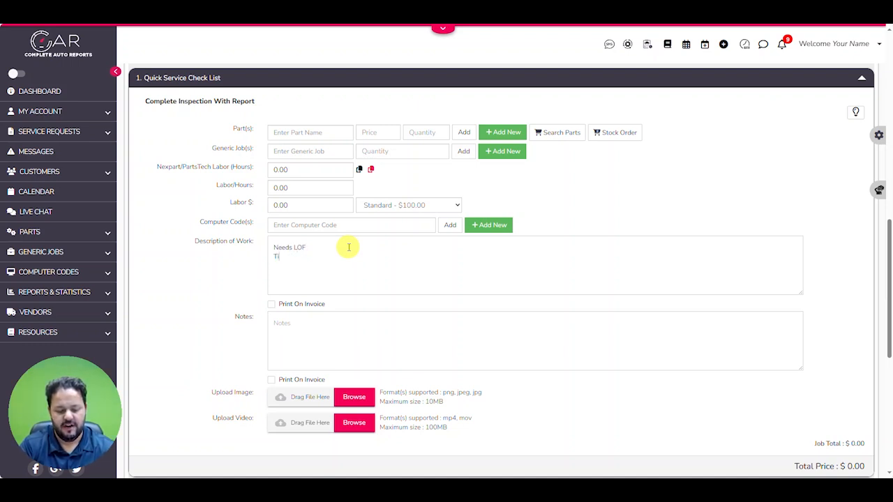
text( + TR)
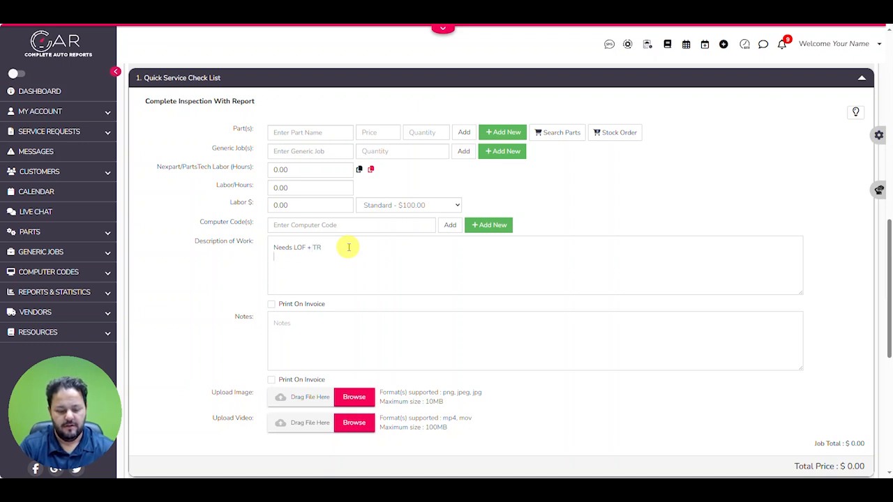
text(Front brakes)
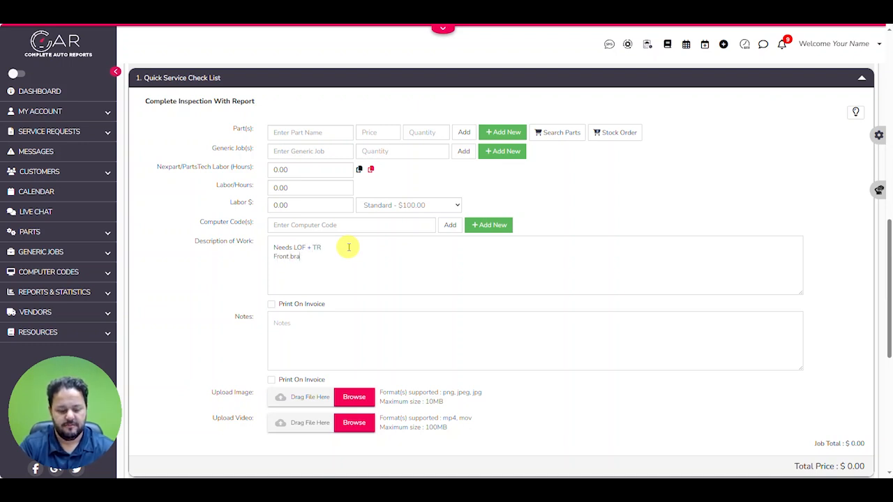
click(292, 306)
Upload three brake photos from the Downloads folder to the Complete Inspection With Report job
click(309, 400)
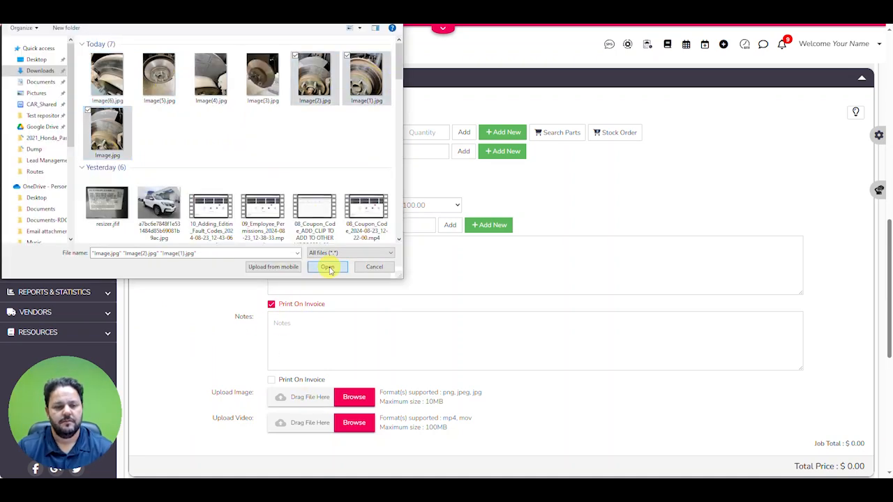
click(329, 268)
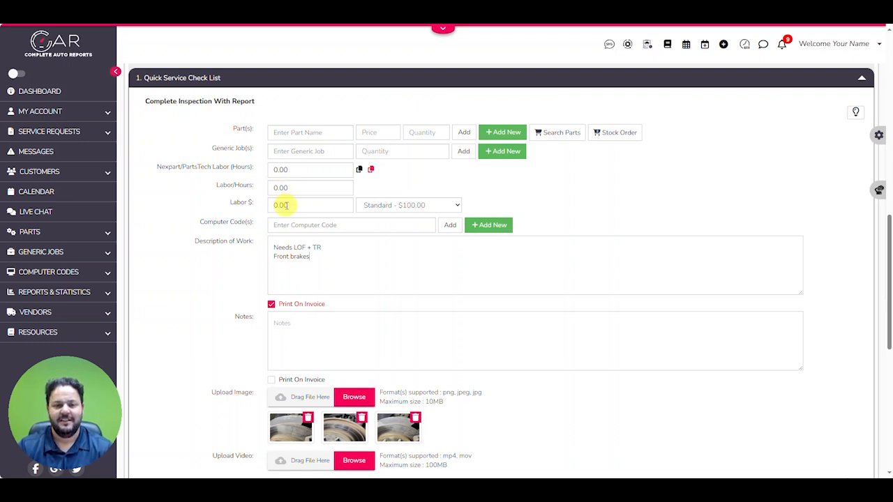
Set both the Nexpart/PartsTech labor hours and the Labor/Hours to 1.00 and view the available labor rates
double_click(280, 170)
text(1.00)
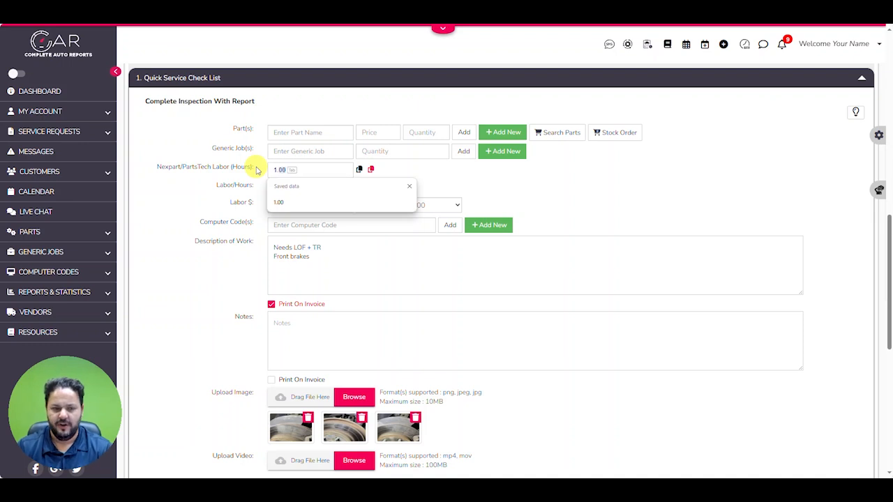
click(256, 170)
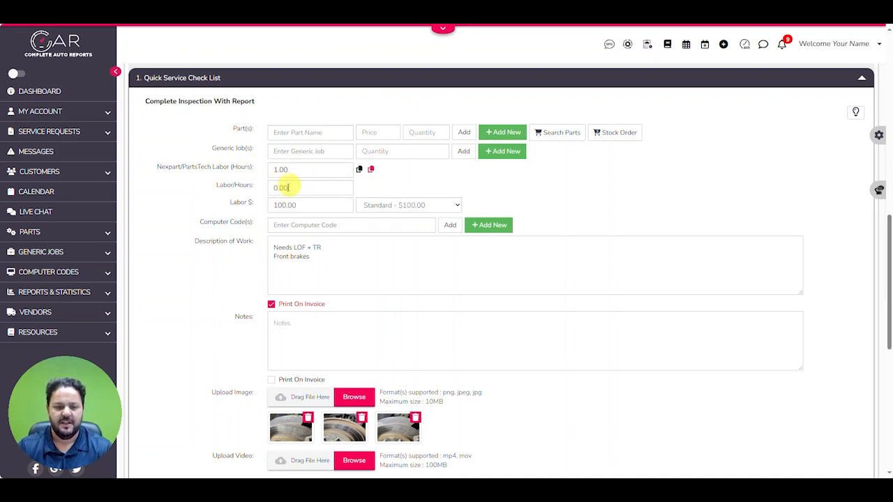
double_click(279, 188)
text(1.00)
key(Tab)
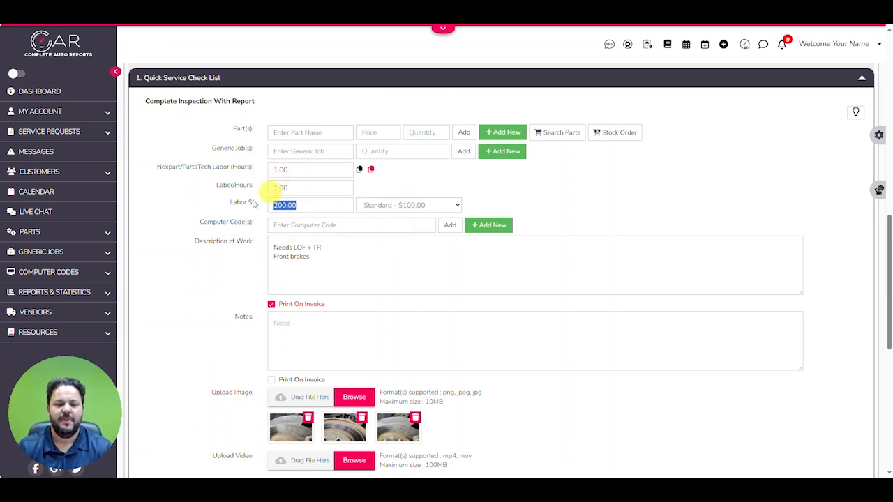
click(454, 205)
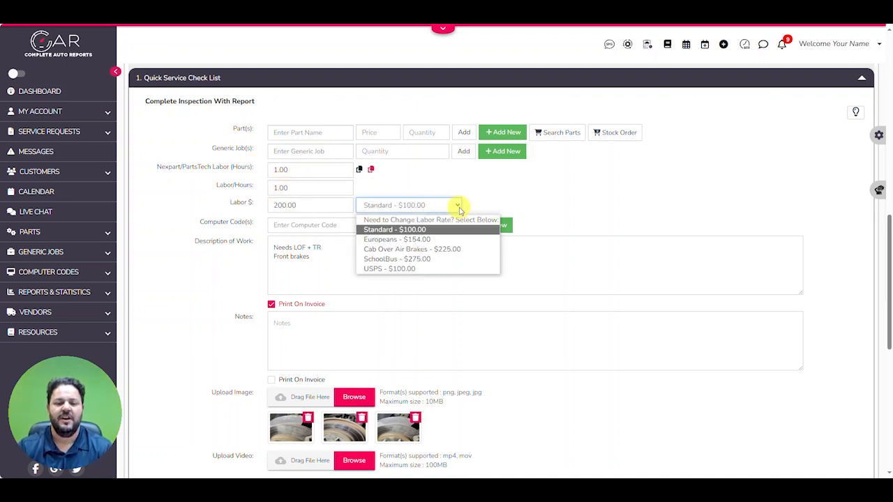
Reset the Labor/Hours and the Nexpart/PartsTech labor hours to 0
drag(291, 188, 241, 175)
text(00)
click(241, 176)
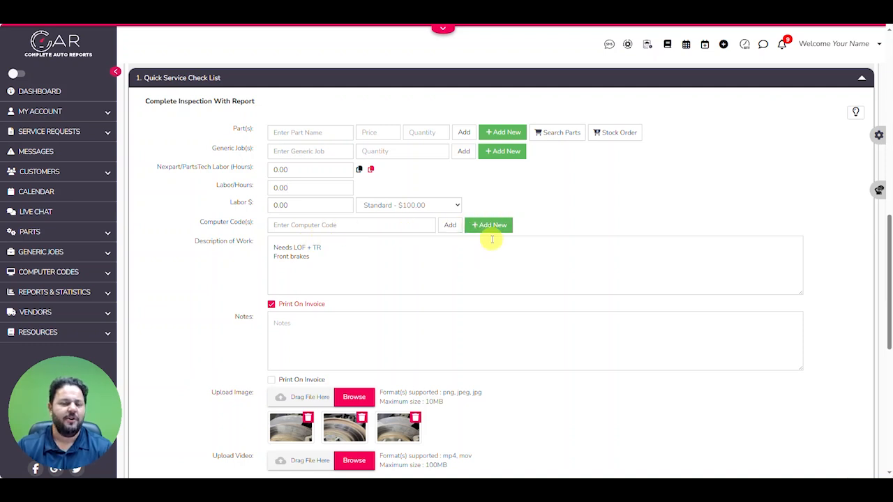
Add the PF47E ACDelco oil filter part and the "A/C Service - Up to 24 ounces" generic job to the inspection job
click(322, 133)
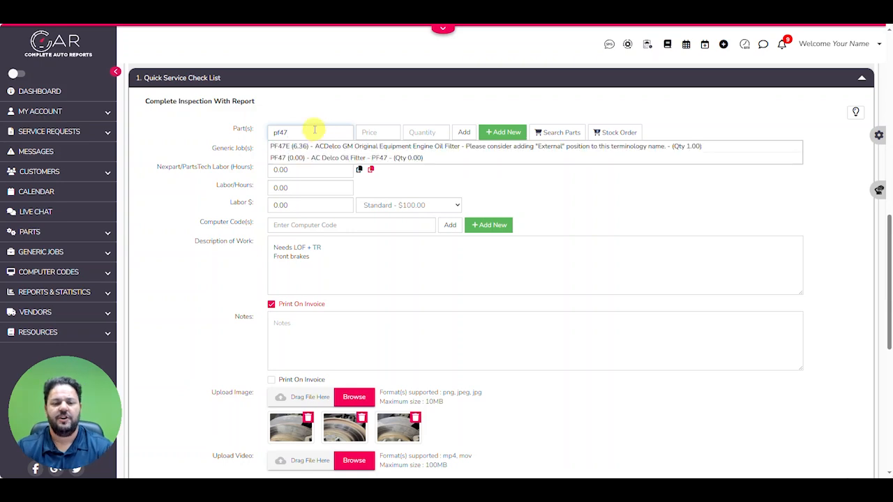
click(319, 146)
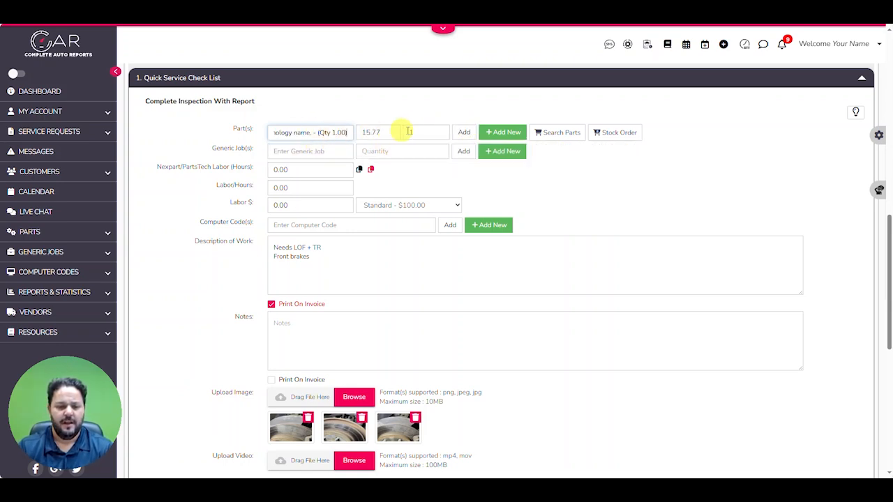
click(463, 132)
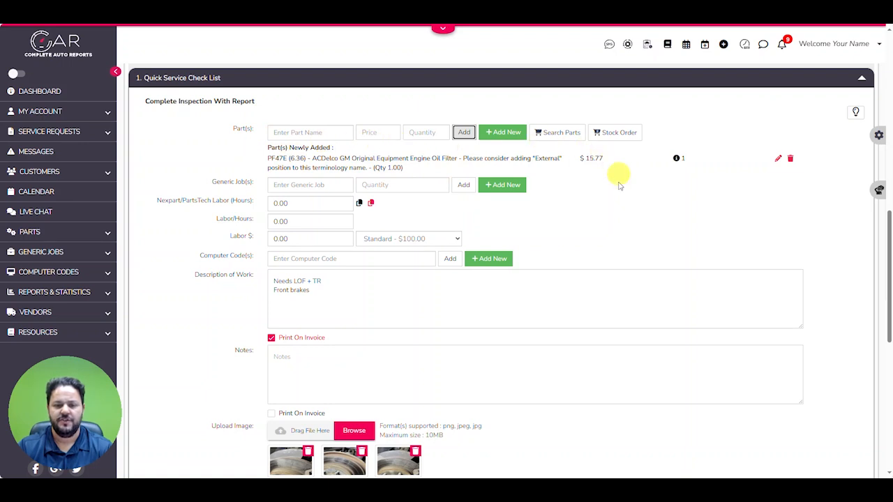
click(296, 184)
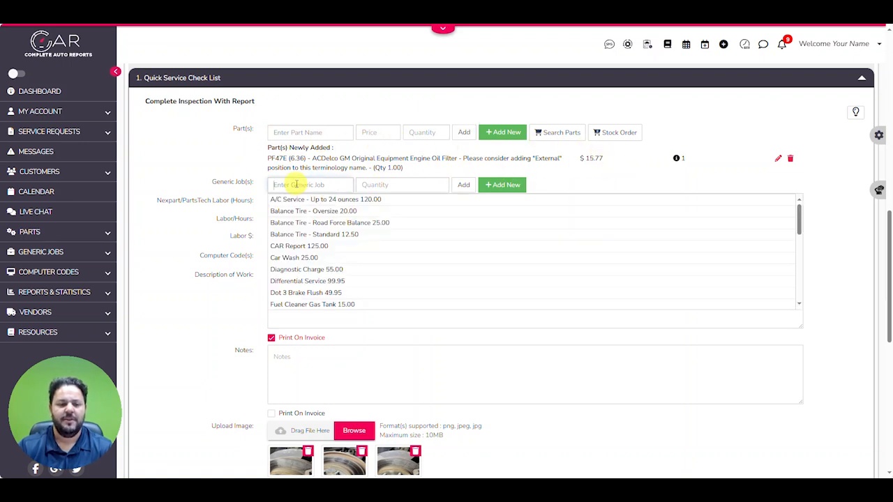
click(298, 199)
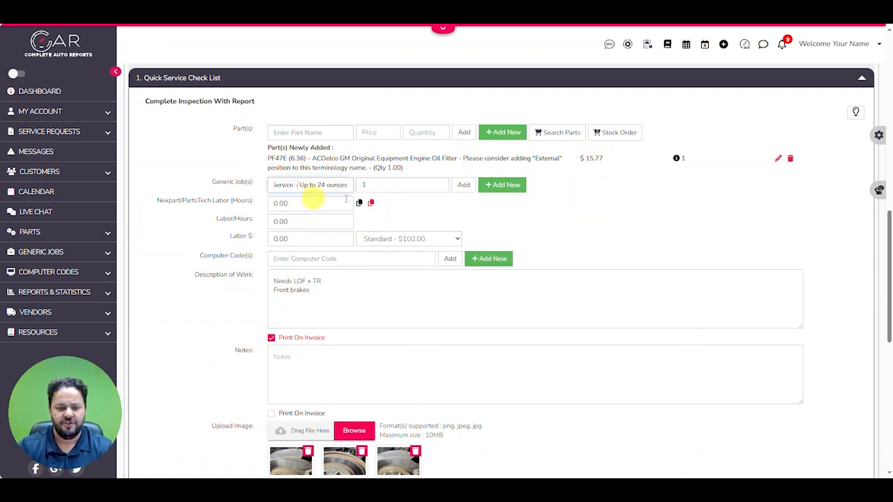
click(462, 185)
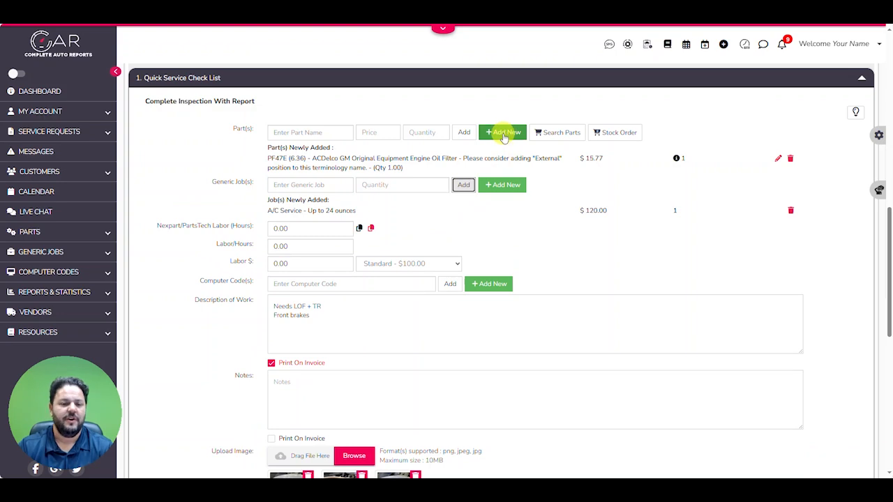
Start a new part and turn on the keep options for Part Name, Part Number, Vendor and Manufacturer
click(519, 132)
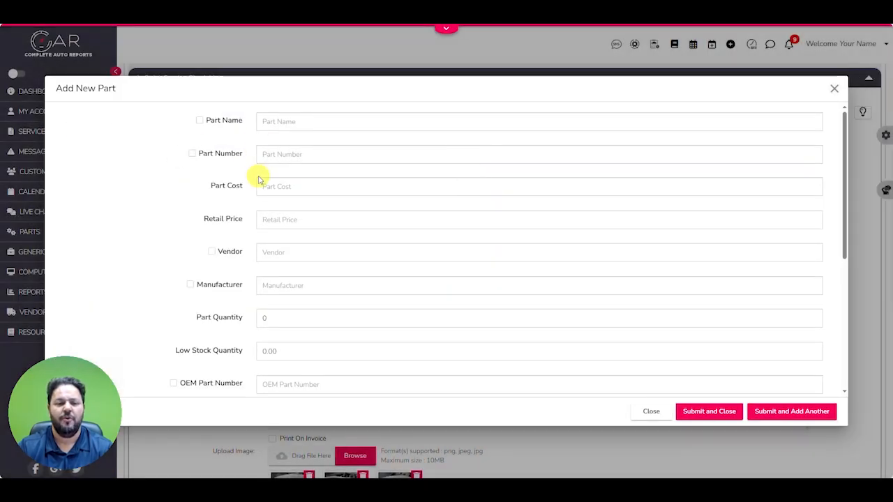
click(199, 121)
click(192, 154)
click(211, 251)
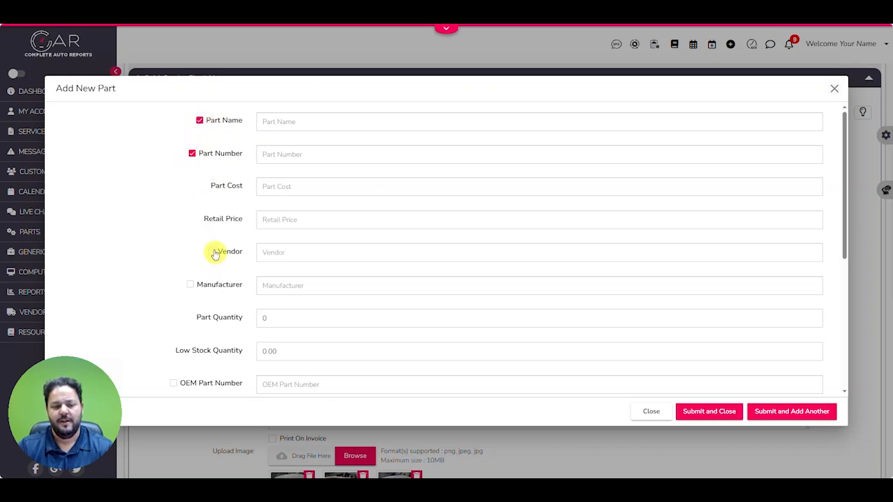
click(189, 286)
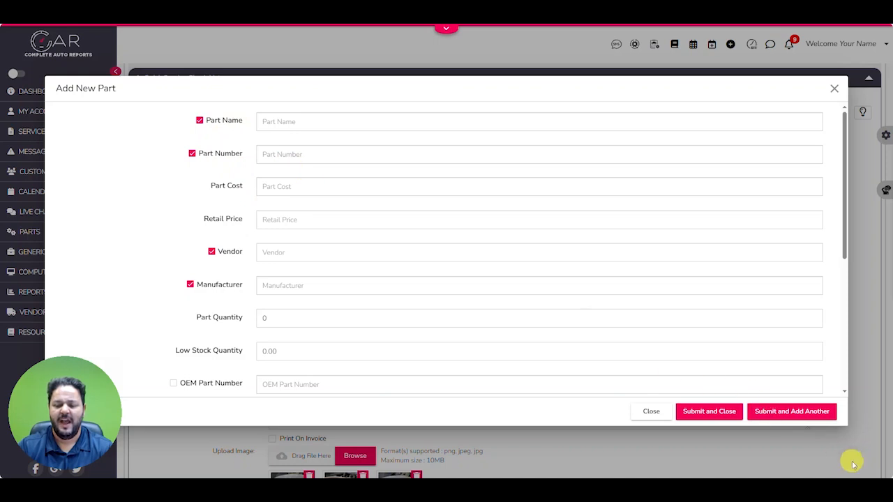
Turn off the keep options for Manufacturer, Vendor, Part Number and Part Name and close the new part form without submitting
click(190, 284)
click(212, 252)
click(193, 154)
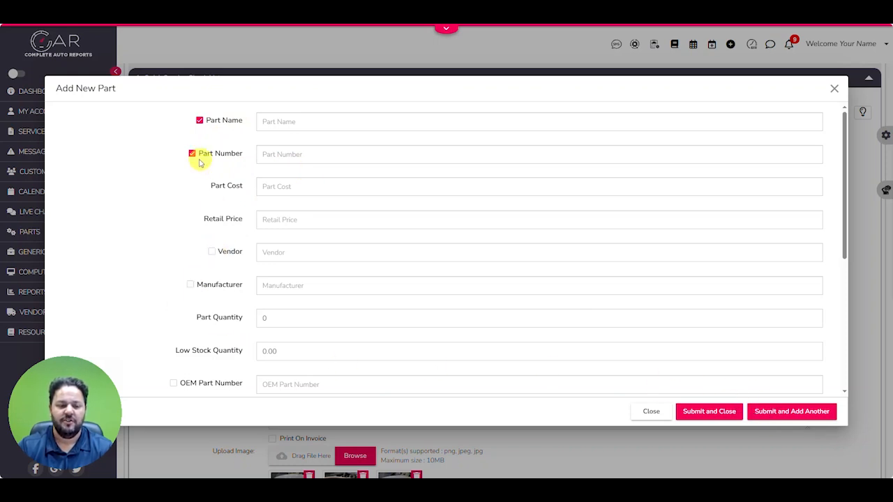
click(201, 120)
click(200, 122)
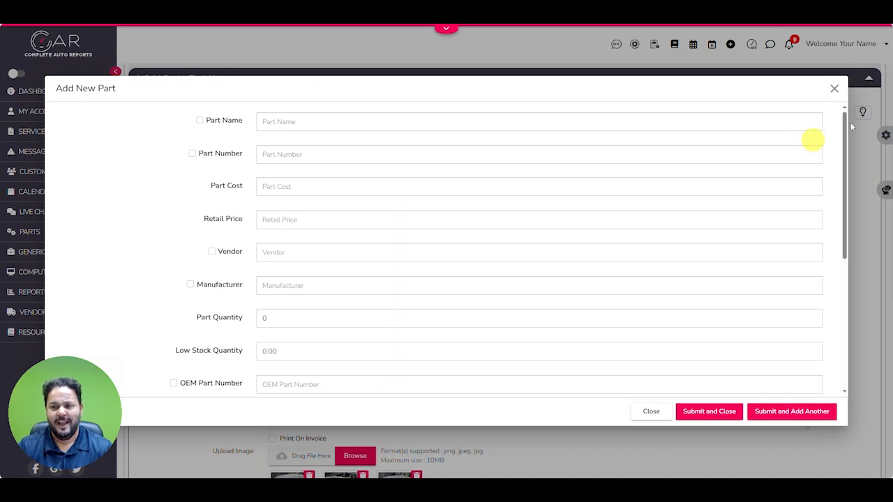
click(833, 91)
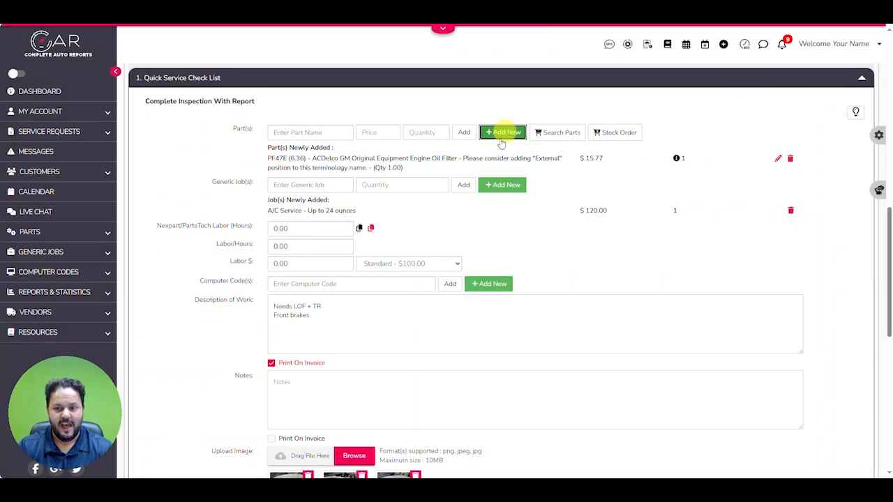
View the parts search providers, open the PartsTech stock order for the oil filter and look through its available suppliers
click(550, 136)
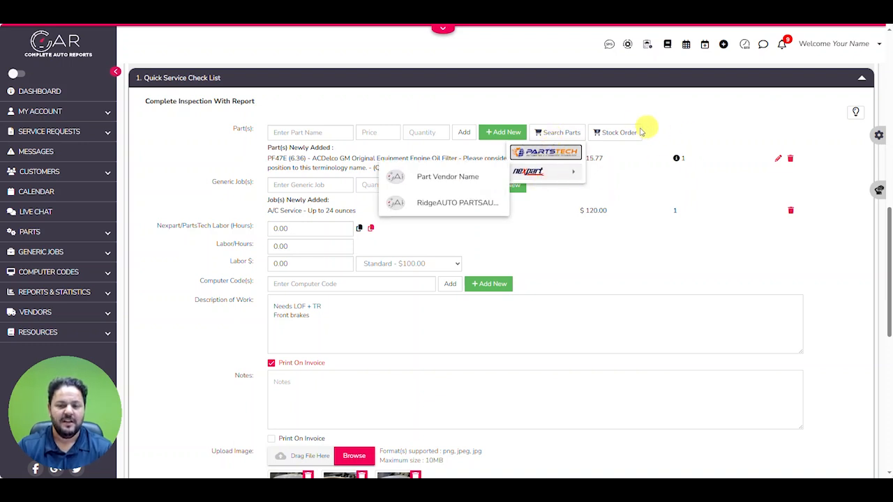
click(666, 116)
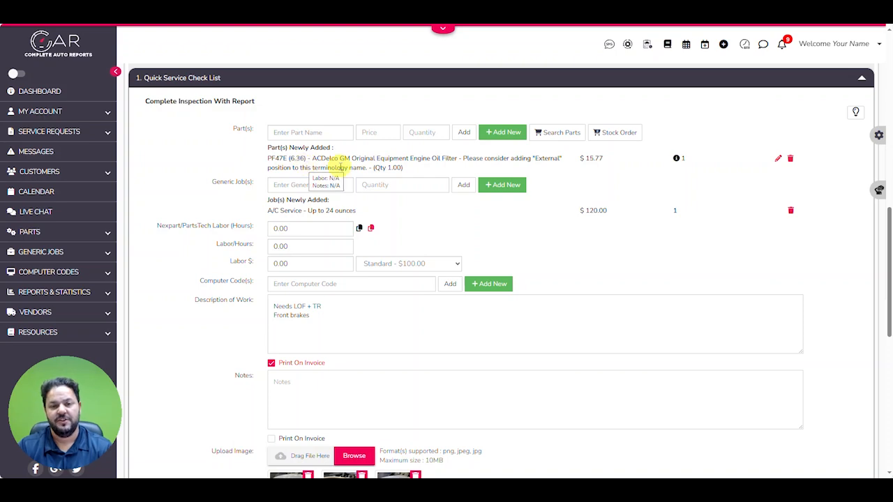
click(619, 132)
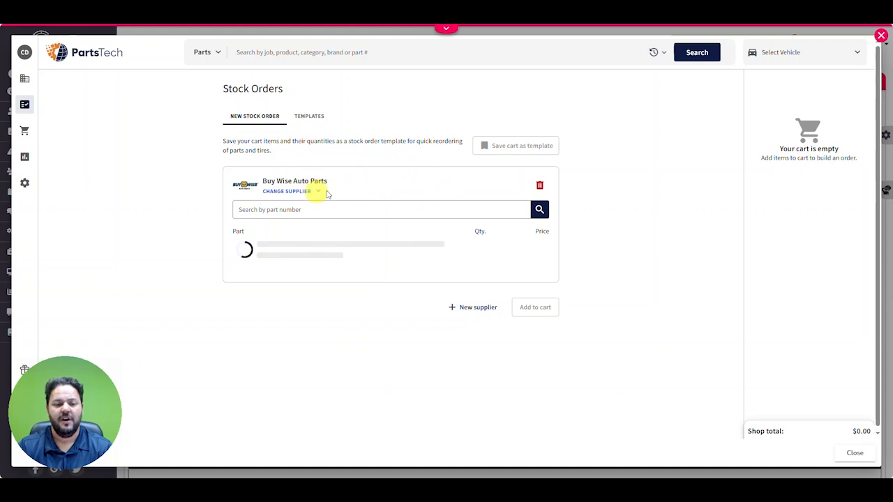
click(240, 127)
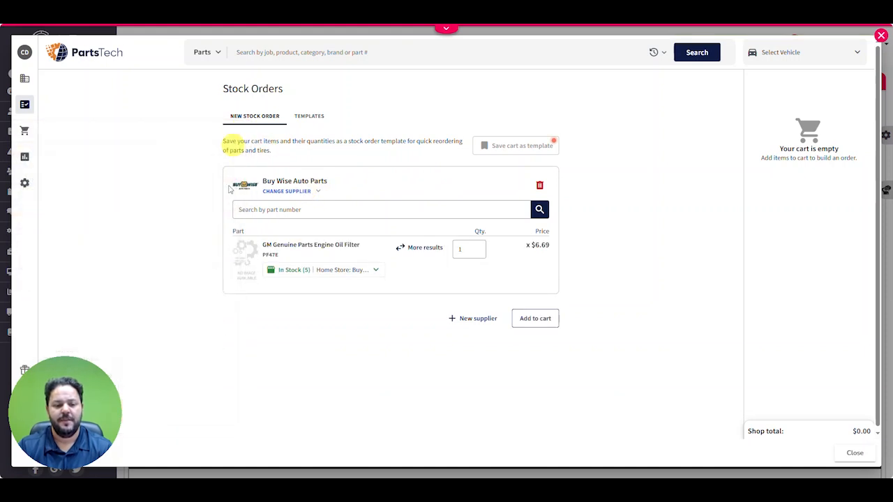
click(315, 192)
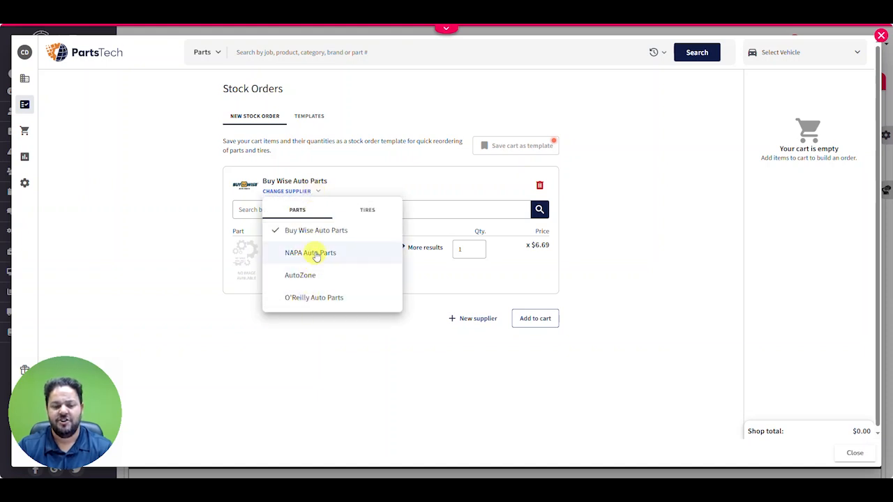
click(356, 162)
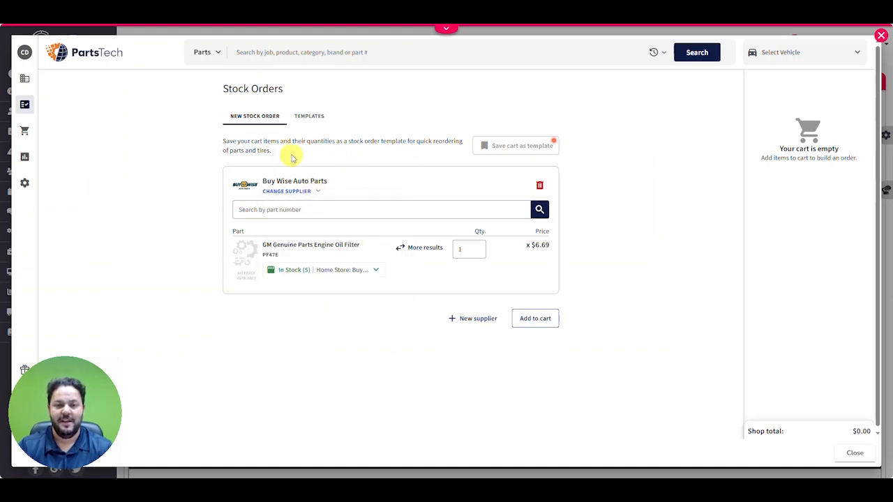
Add the PF47E oil filter to the PartsTech cart, remove it again and close the stock order
click(538, 319)
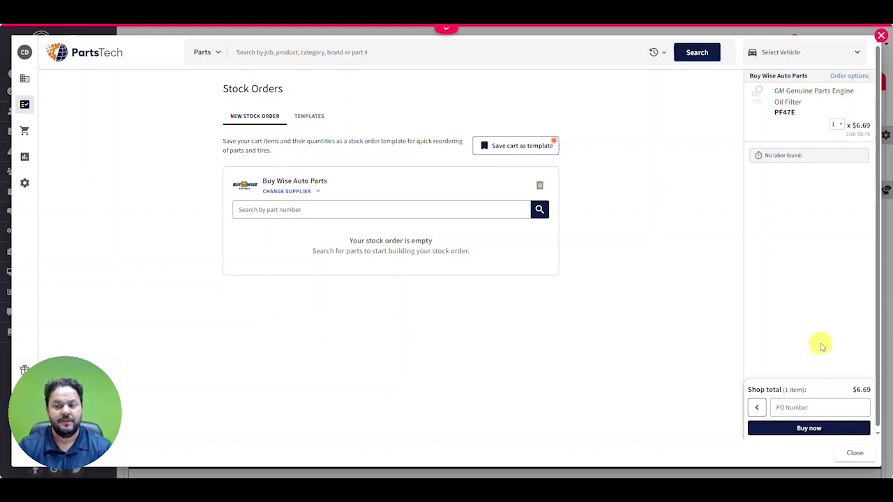
click(862, 89)
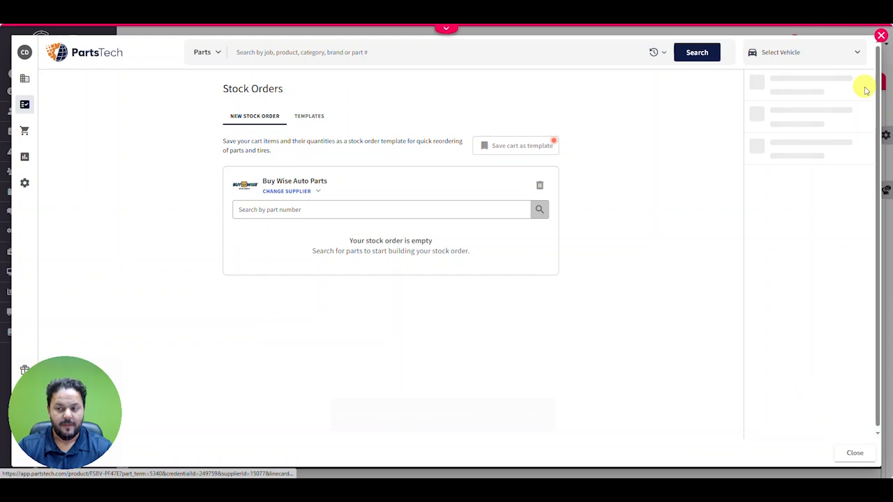
click(880, 35)
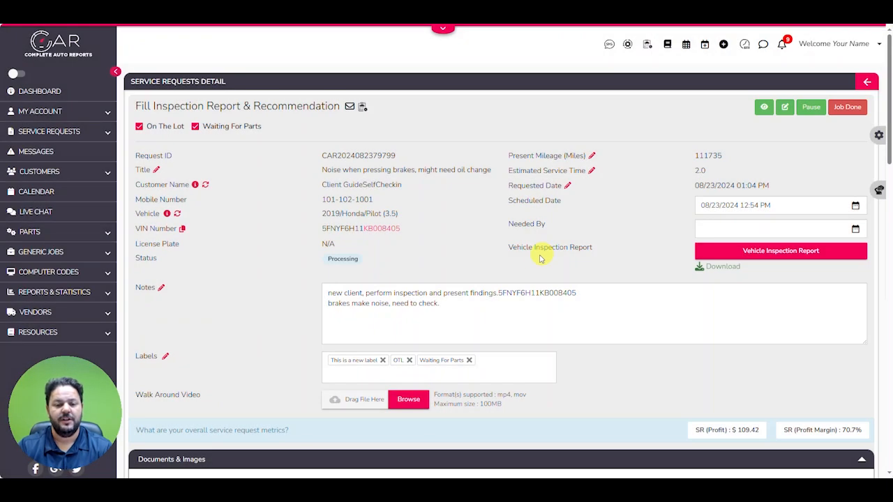
Delete the PF47E oil filter from the inspection job with the stay-in-stock choice and delete the A/C Service generic job
scroll(536, 257, down, 10)
scroll(537, 261, down, 2)
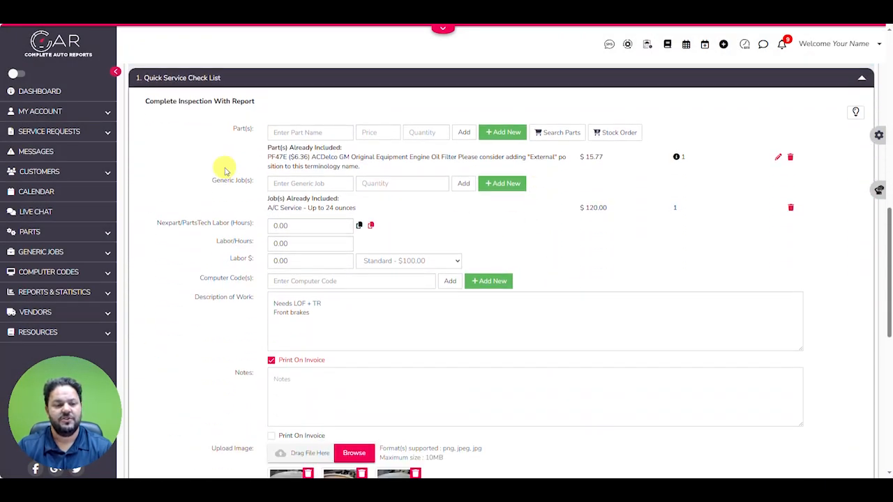
click(791, 157)
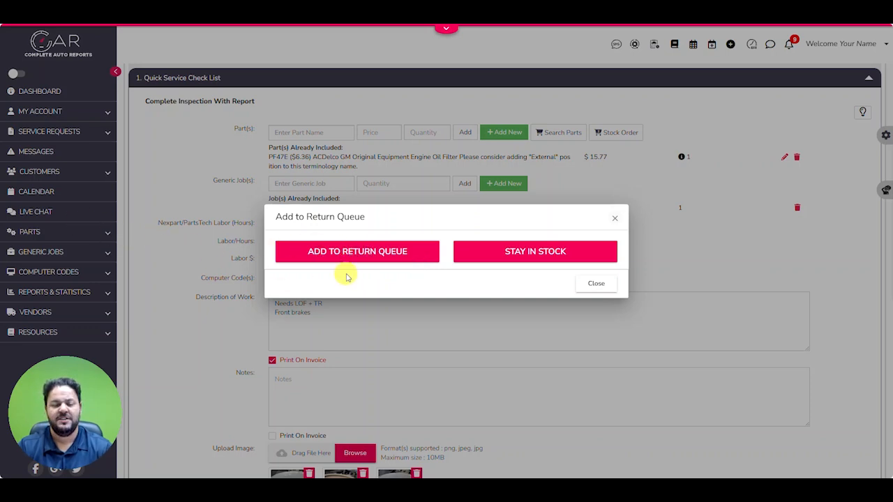
click(589, 283)
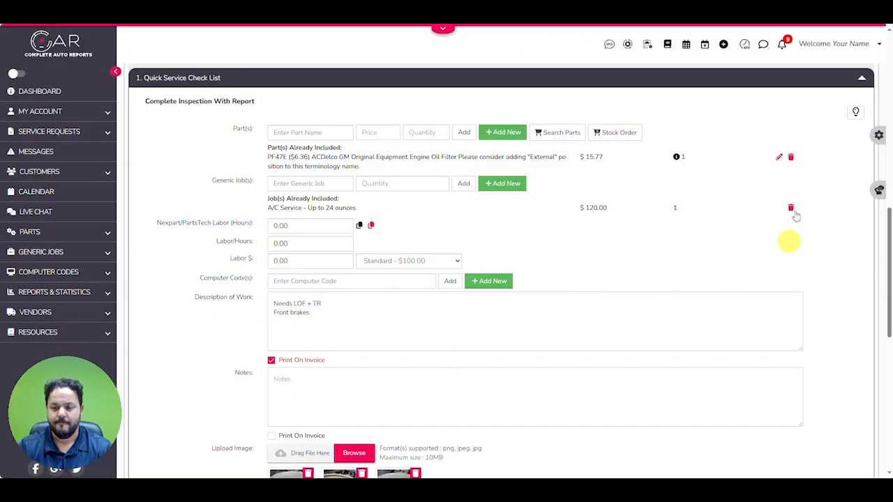
click(790, 157)
click(493, 259)
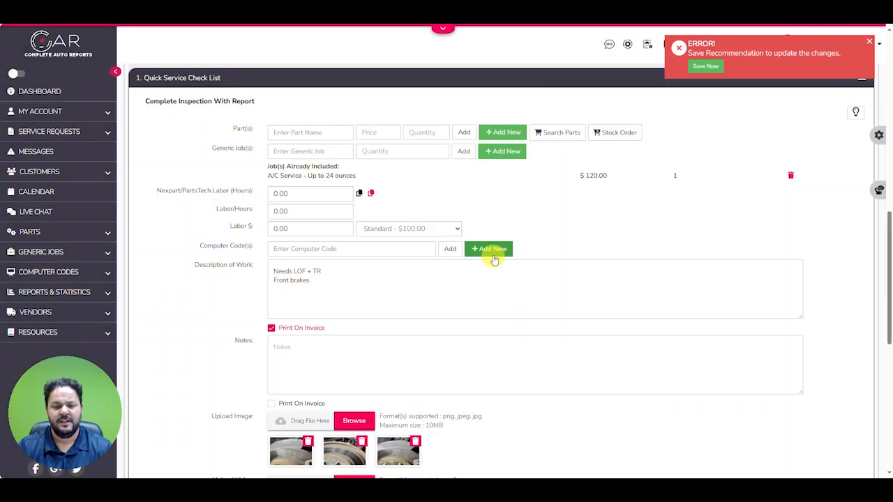
click(790, 179)
Fill the Vehicle Inspection Report with all items green, set Heating and Head Lights to red, and save the changes
scroll(210, 229, down, 1)
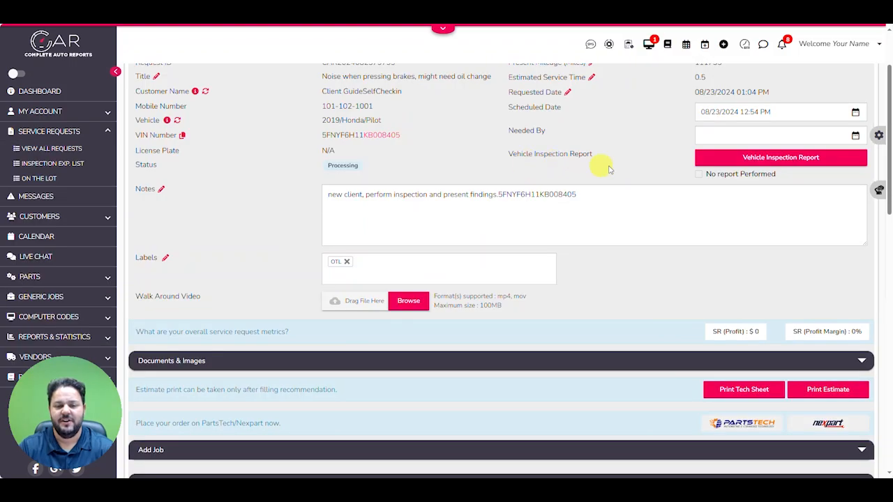
click(751, 157)
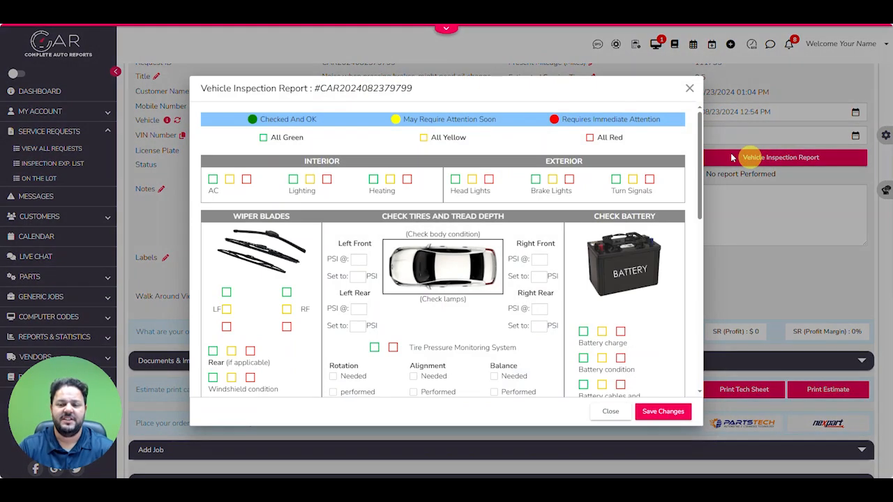
scroll(375, 229, down, 10)
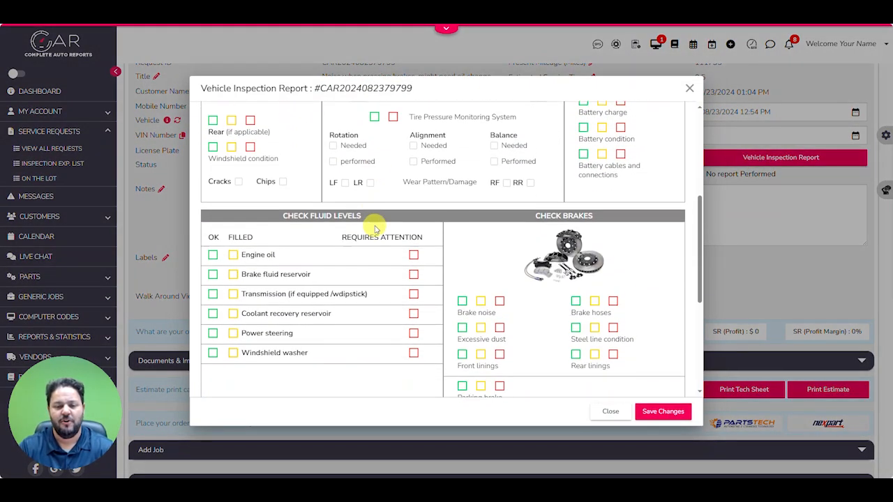
scroll(377, 227, up, 10)
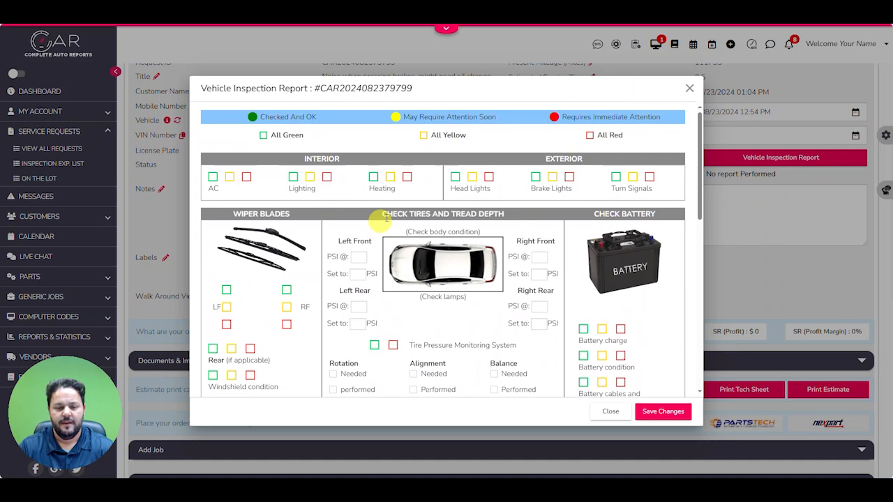
click(262, 137)
click(407, 180)
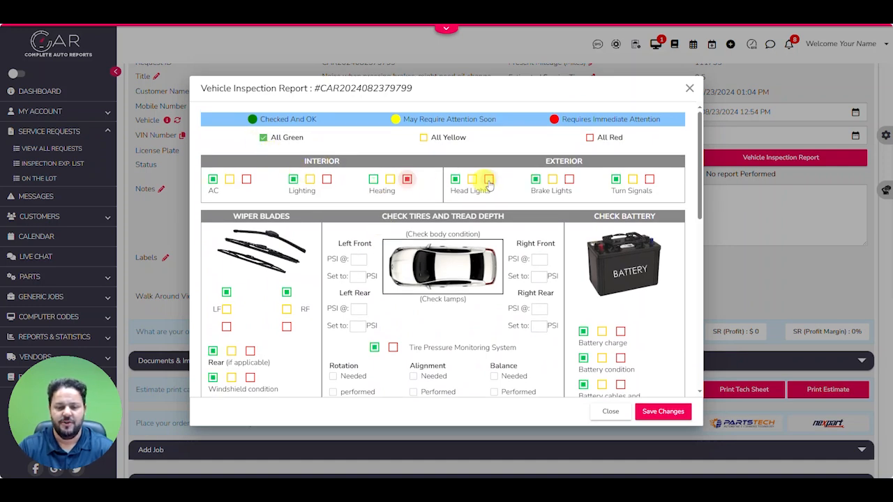
click(488, 179)
click(663, 411)
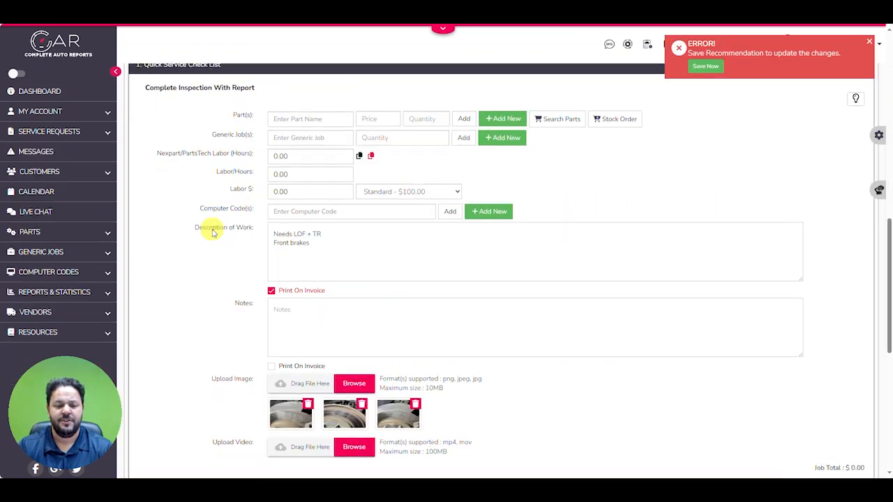
Set the inspection job's Labor/Hours to 1 at the Standard rate
scroll(213, 228, down, 1)
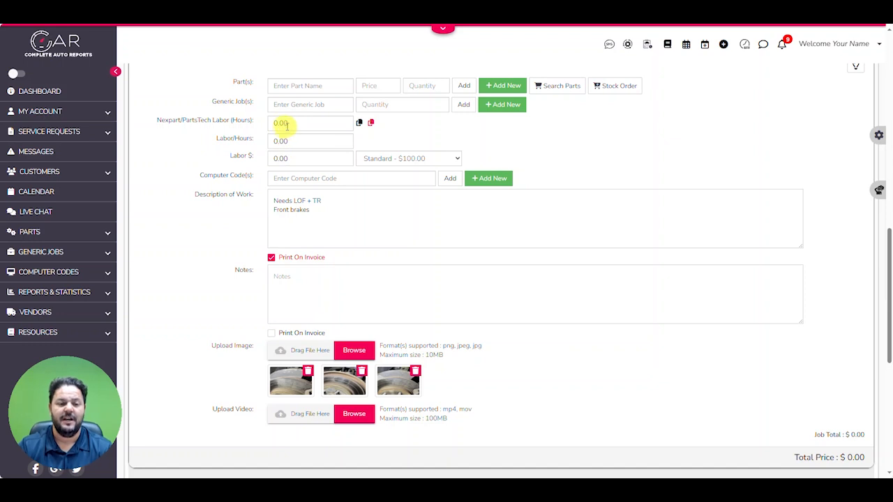
drag(289, 141, 267, 148)
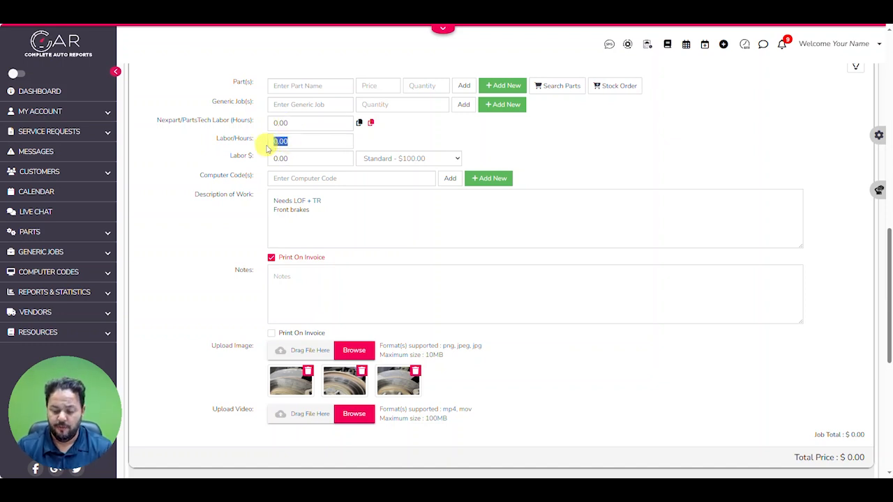
text(1)
key(Tab)
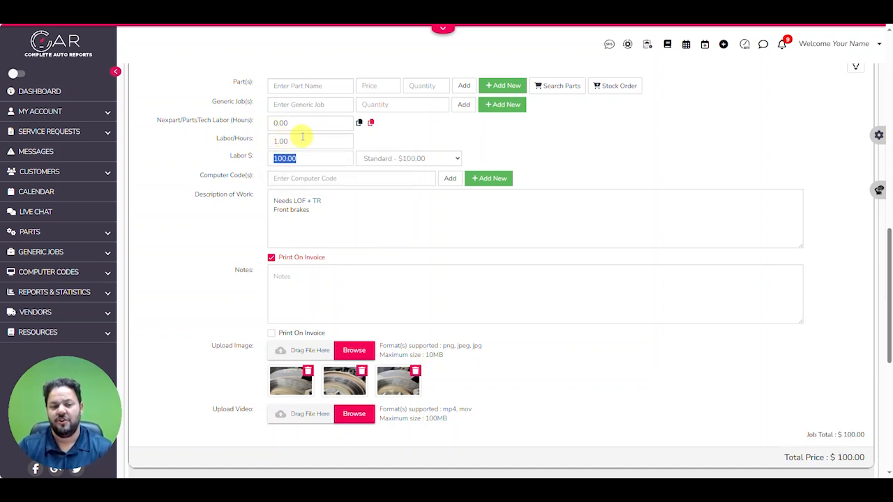
Set the inspection job's Labor/Hours to 0.5
drag(307, 141, 274, 142)
text(.5)
key(Tab)
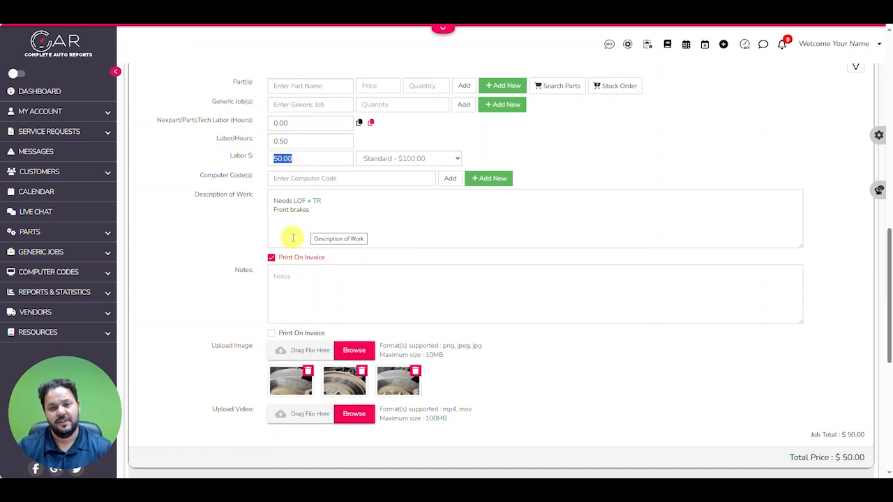
scroll(275, 241, down, 2)
scroll(230, 284, up, 5)
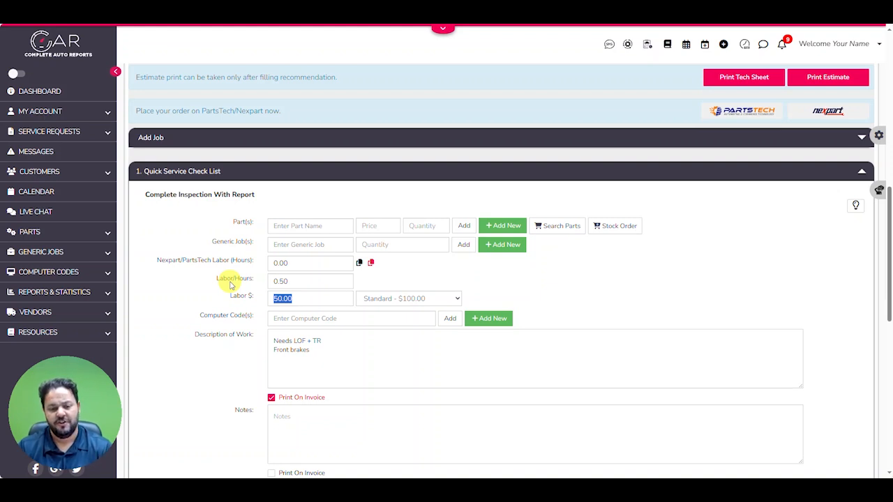
scroll(202, 279, down, 1)
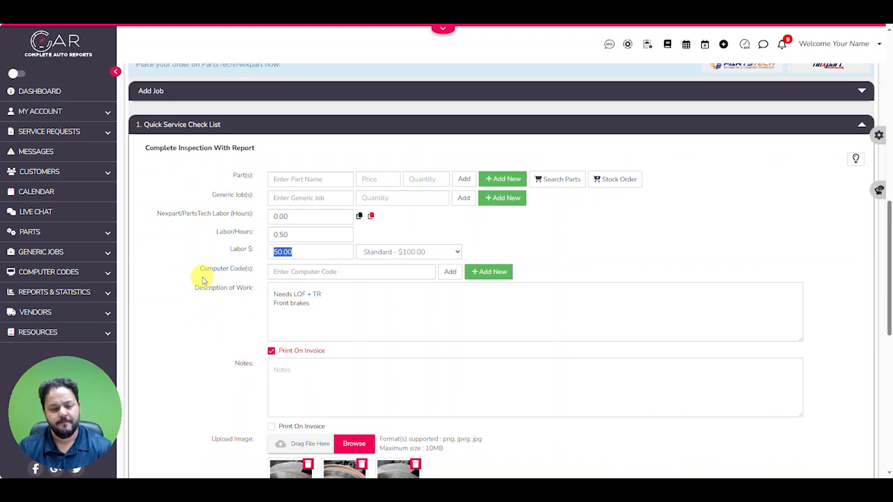
scroll(270, 296, down, 1)
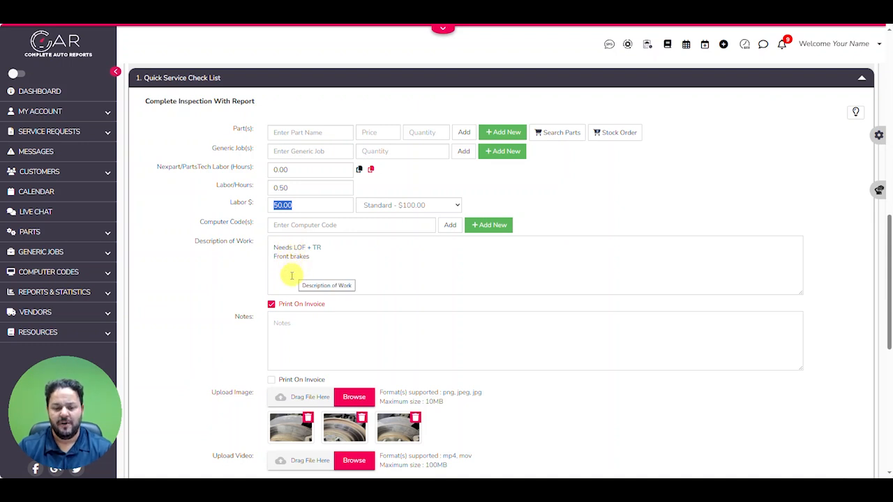
Add the Synthetic Engine Oil & Filter Change and the Brake System Front Brake(s) Change jobs to the service request and submit them
scroll(289, 279, up, 3)
click(169, 183)
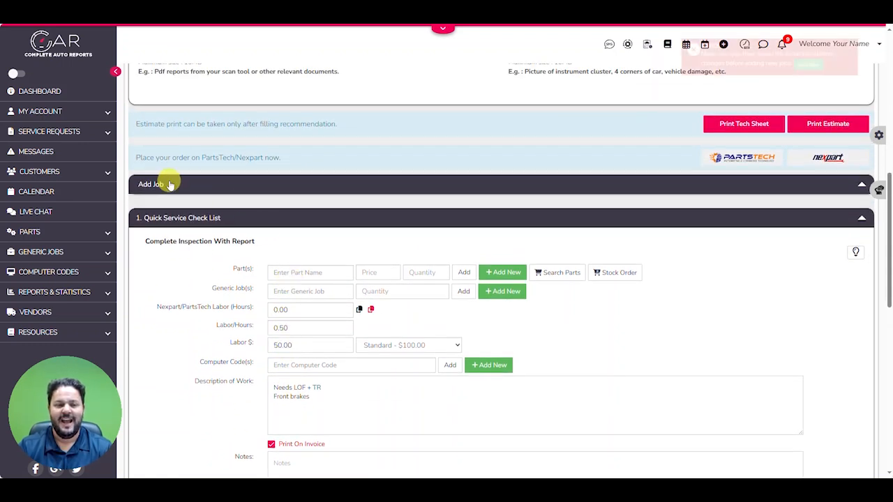
click(192, 214)
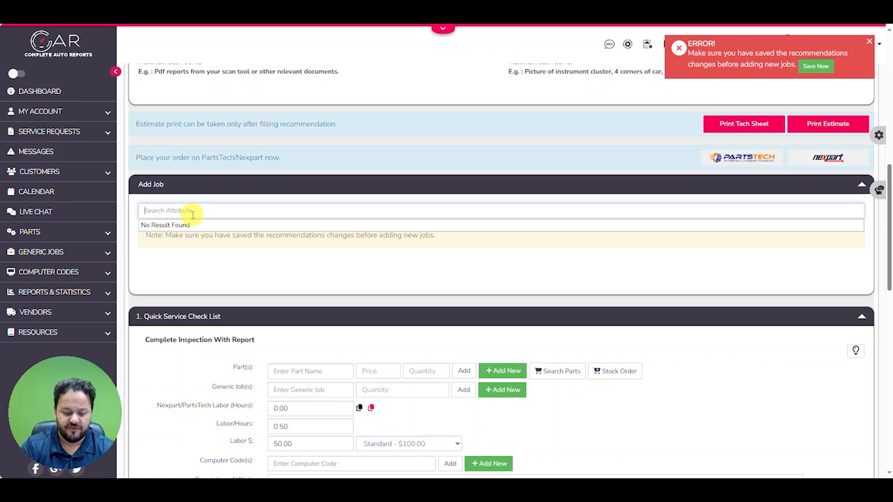
text(syn)
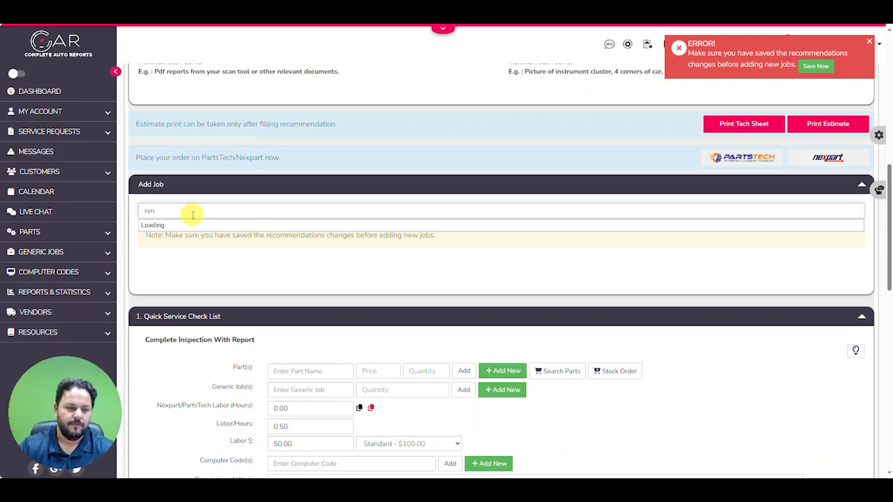
click(195, 223)
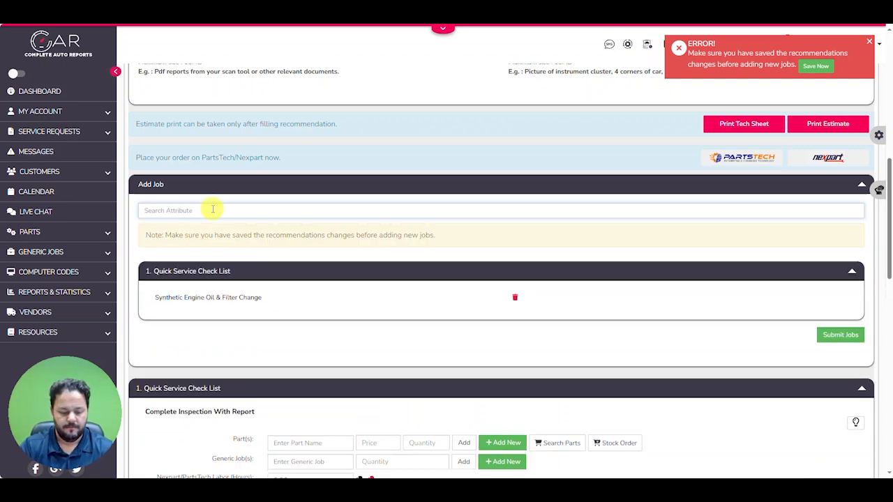
text(brake)
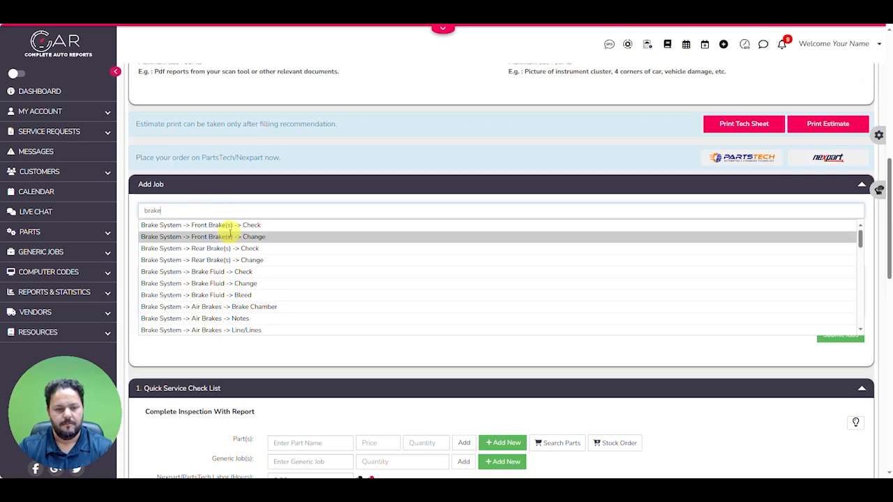
click(230, 237)
click(837, 358)
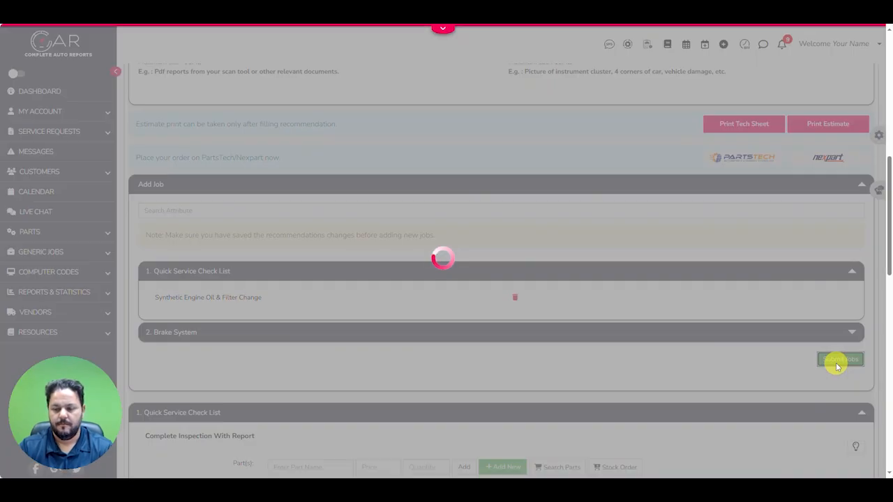
Open the job match suggestions for the Synthetic Engine Oil & Filter Change job and check which vehicle and job they cover
scroll(611, 296, down, 7)
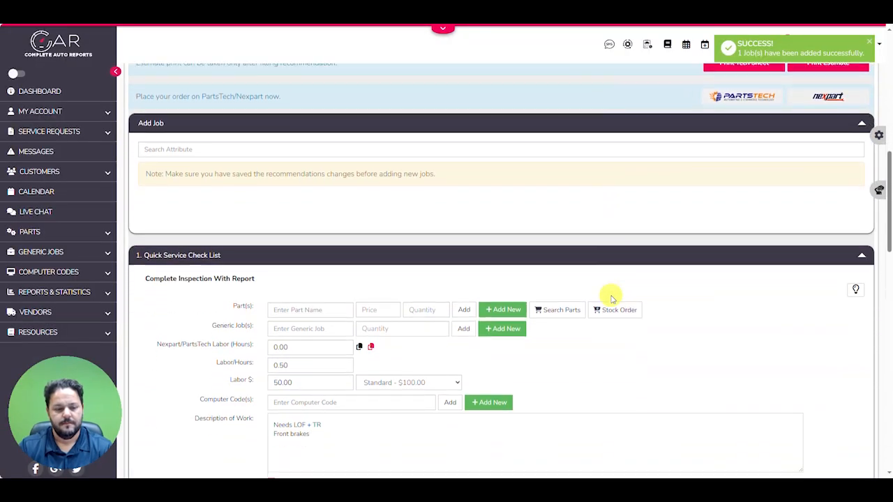
scroll(611, 296, down, 4)
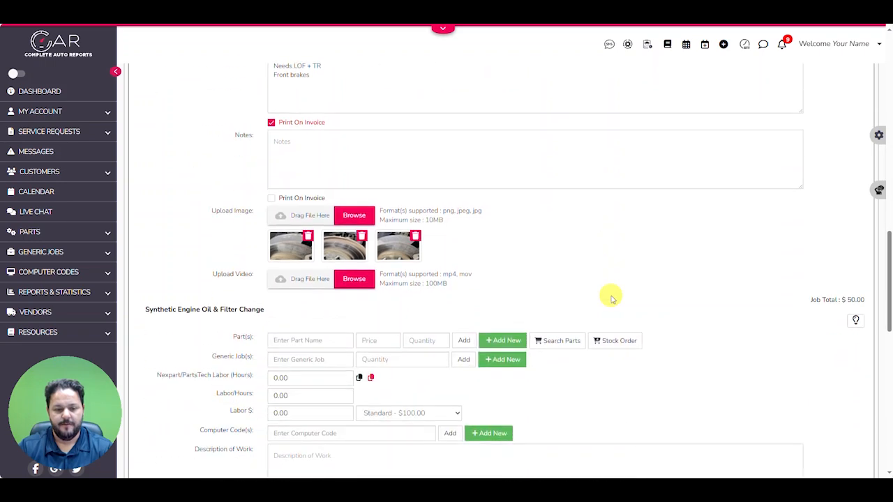
scroll(611, 296, up, 4)
scroll(611, 295, up, 3)
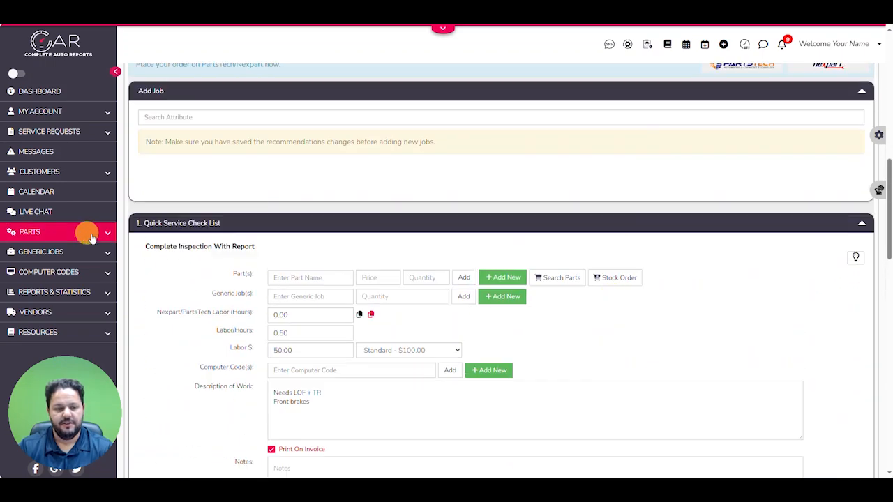
scroll(237, 245, down, 6)
scroll(237, 249, down, 1)
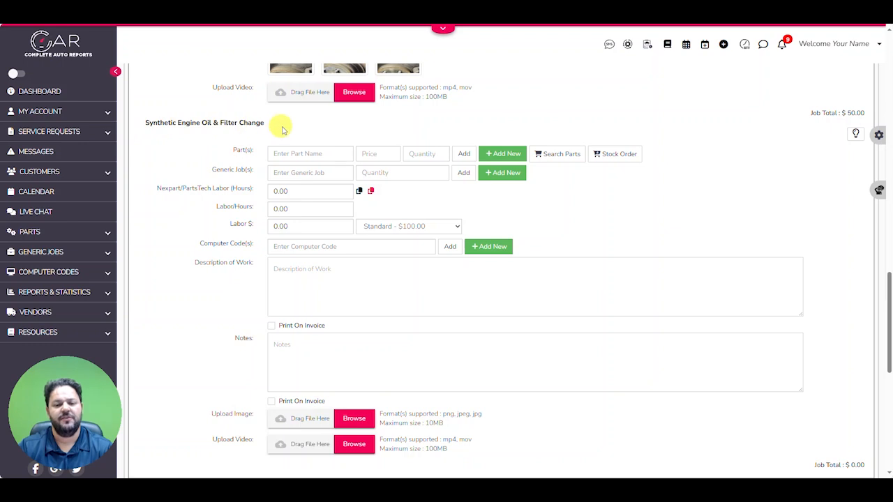
scroll(393, 156, down, 1)
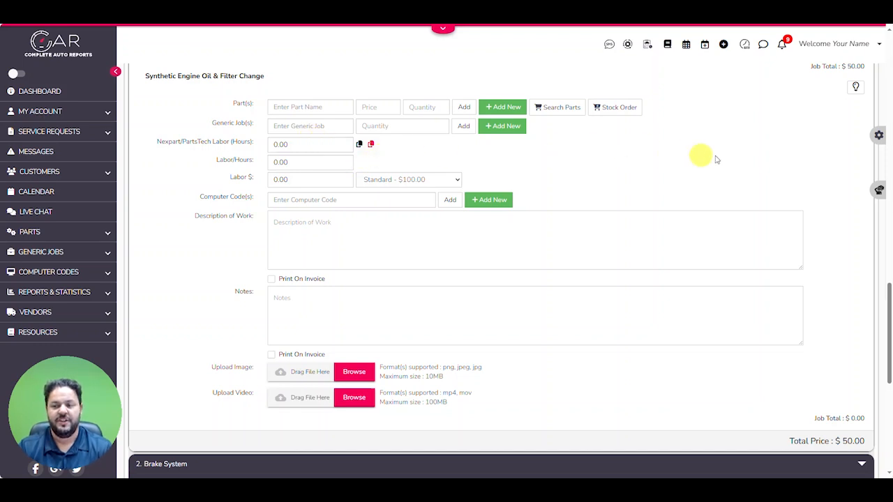
click(856, 90)
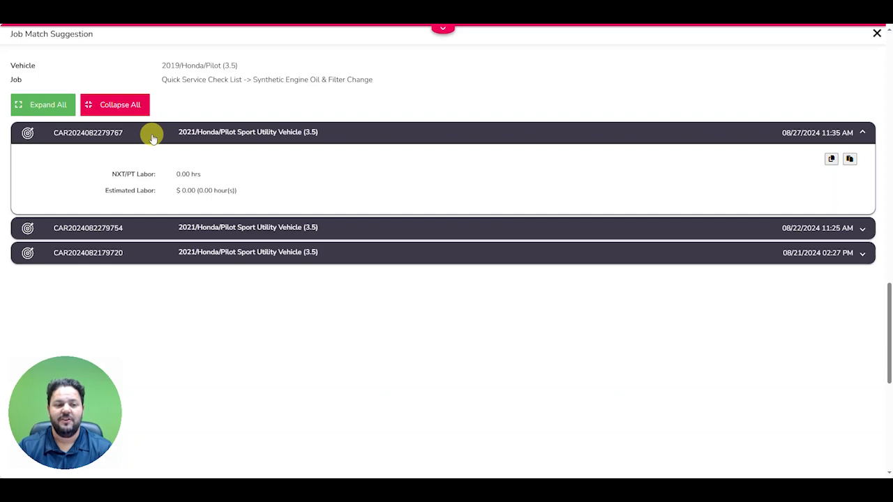
drag(161, 67, 238, 64)
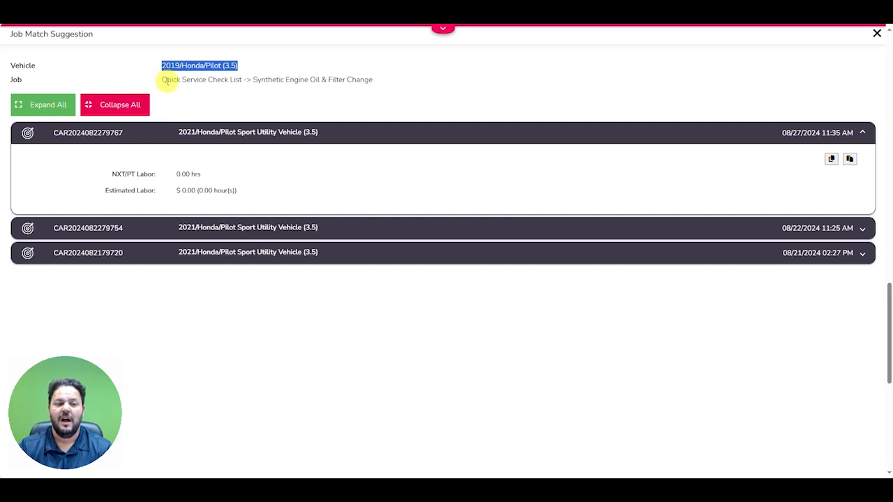
drag(162, 79, 373, 78)
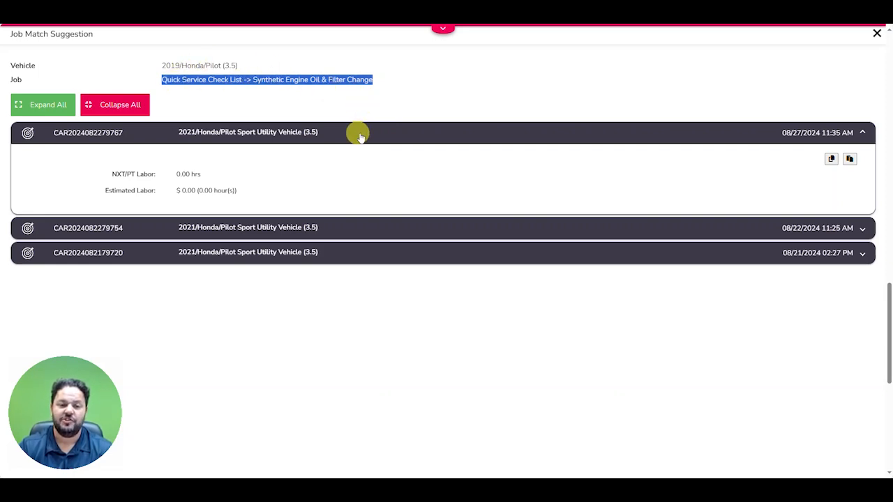
Expand the 08/22/2024 Honda Pilot match, review its parts and generic jobs, and paste its contents into the oil change job
click(386, 137)
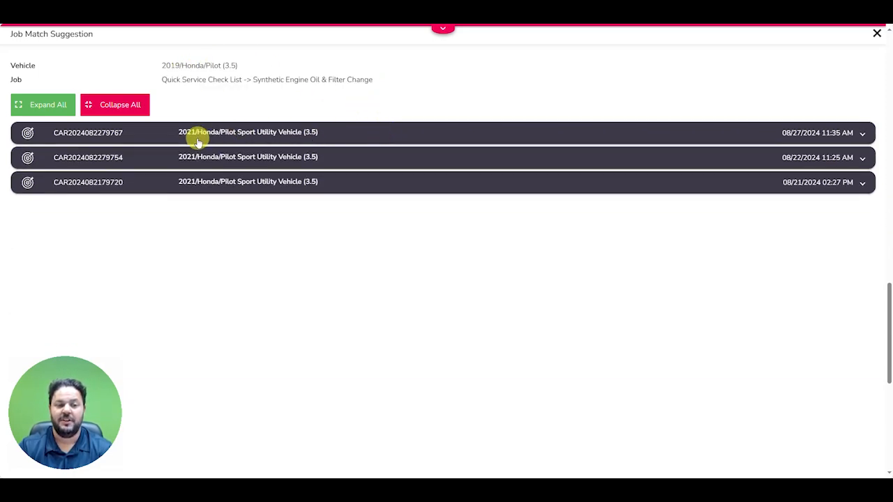
click(410, 161)
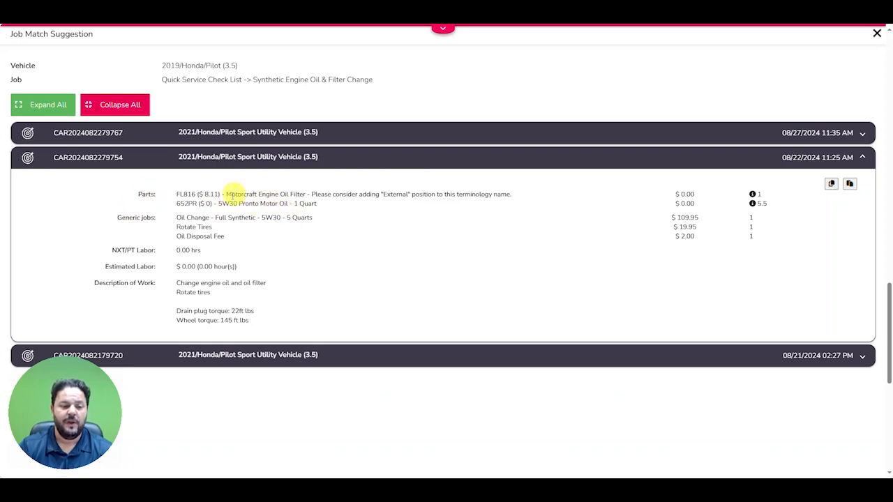
drag(226, 194, 311, 193)
click(311, 194)
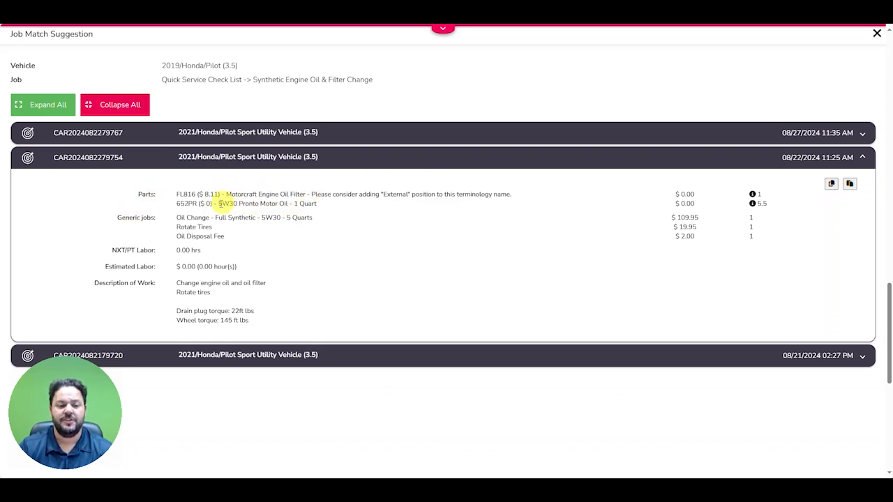
drag(216, 203, 287, 203)
click(279, 203)
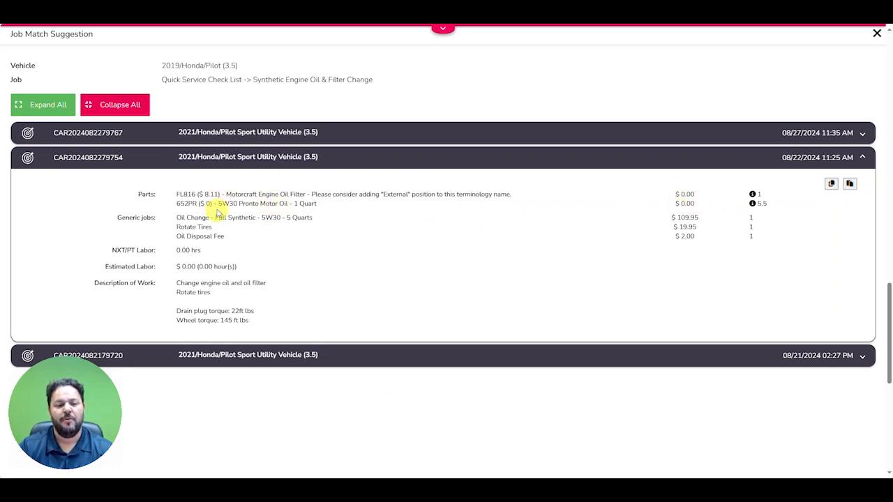
drag(183, 217, 272, 218)
drag(175, 227, 203, 244)
click(205, 239)
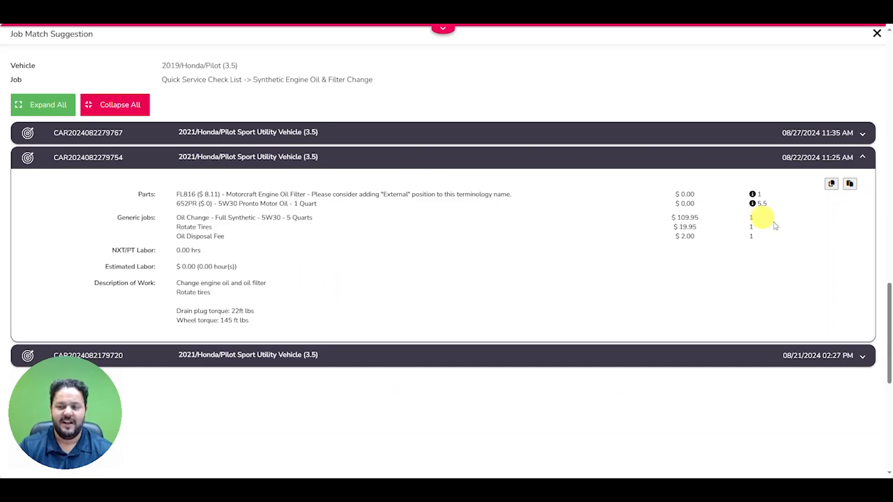
click(850, 185)
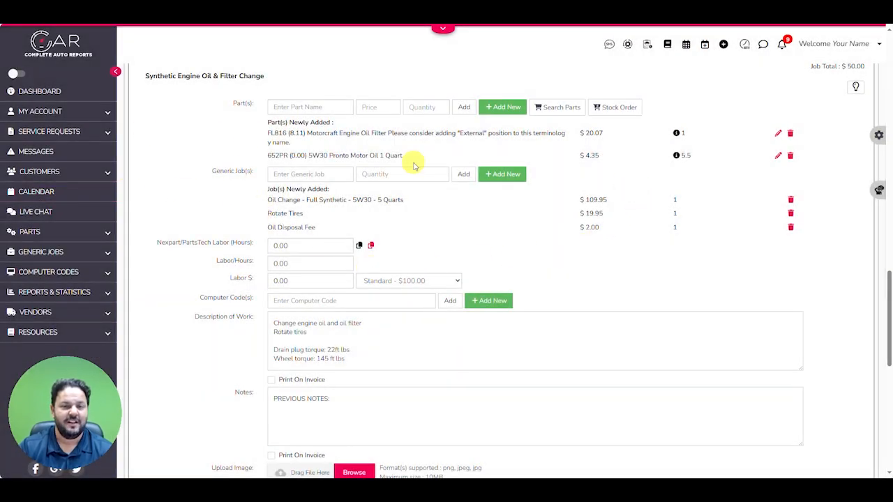
Set the price of the FL816 Motorcraft Engine Oil Filter in the oil change job to 0 and update the part
scroll(219, 207, up, 2)
scroll(229, 203, down, 2)
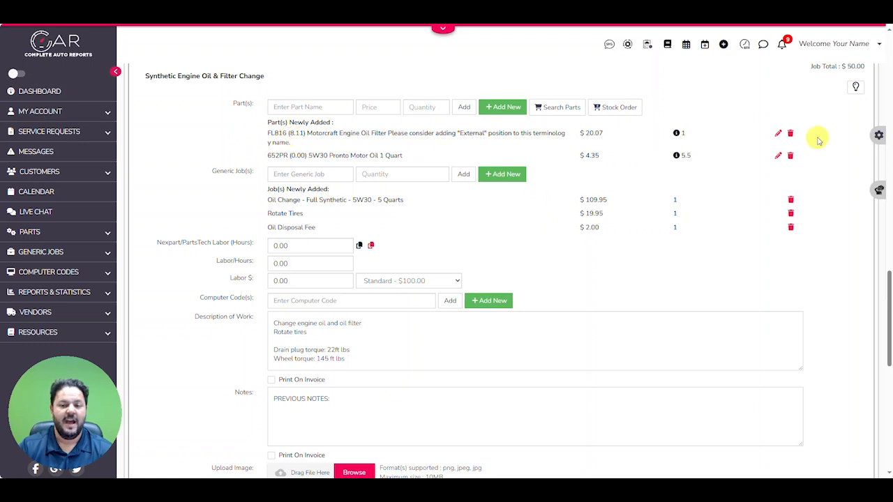
click(776, 133)
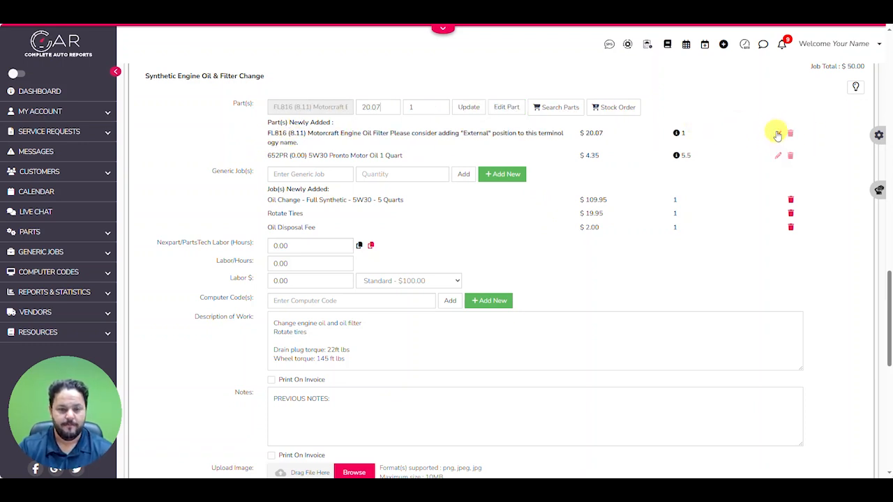
drag(390, 107, 357, 110)
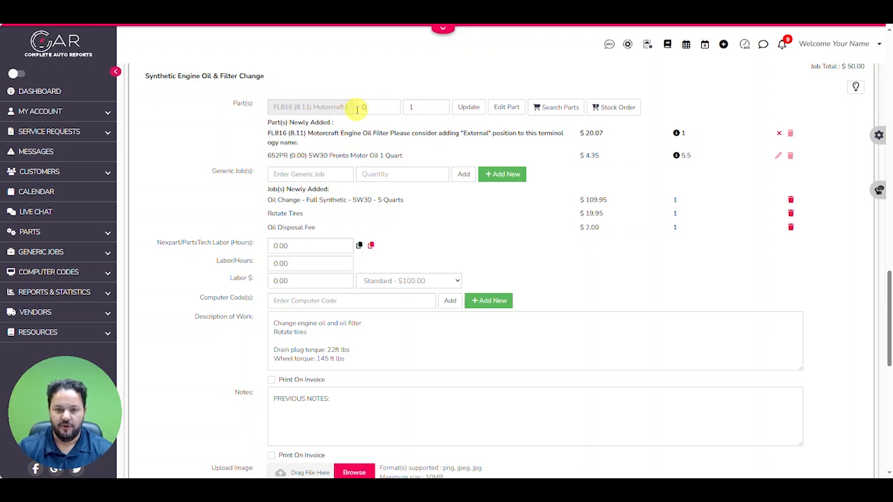
click(468, 107)
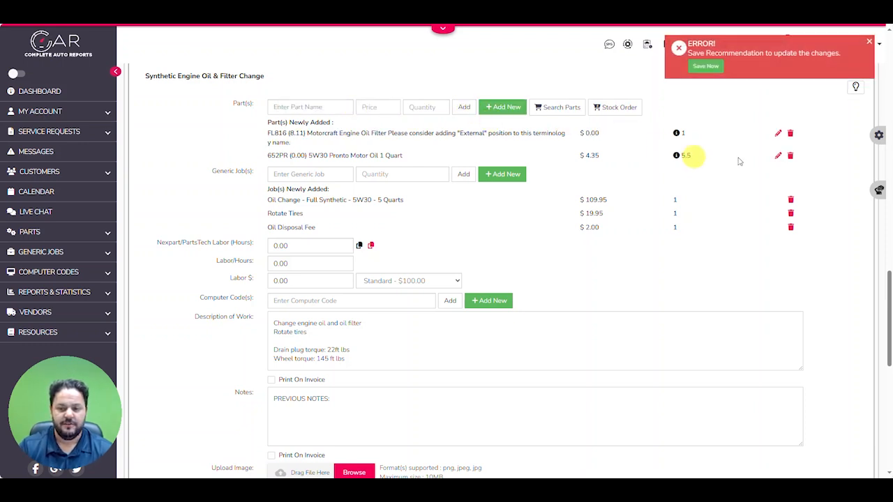
Set the Parts Cost of the 652PR 5W30 Pronto Motor Oil to 4.0 in its part record and save the change
click(776, 154)
drag(380, 107, 360, 106)
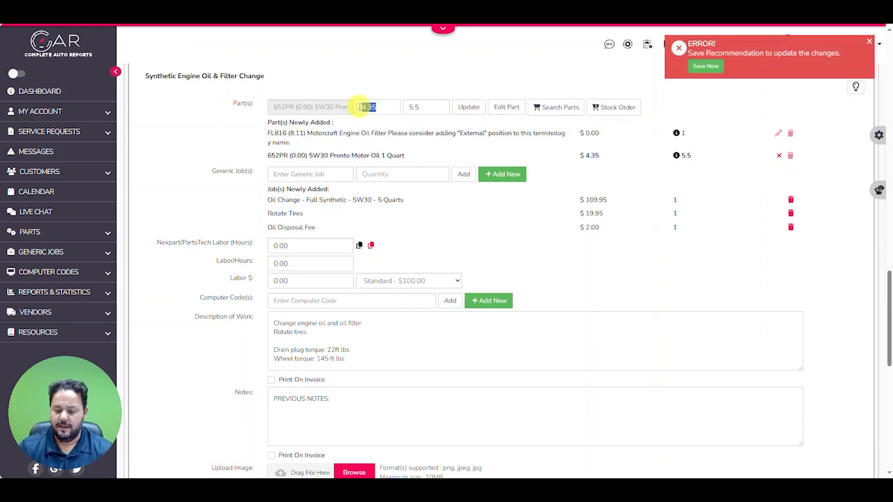
click(507, 107)
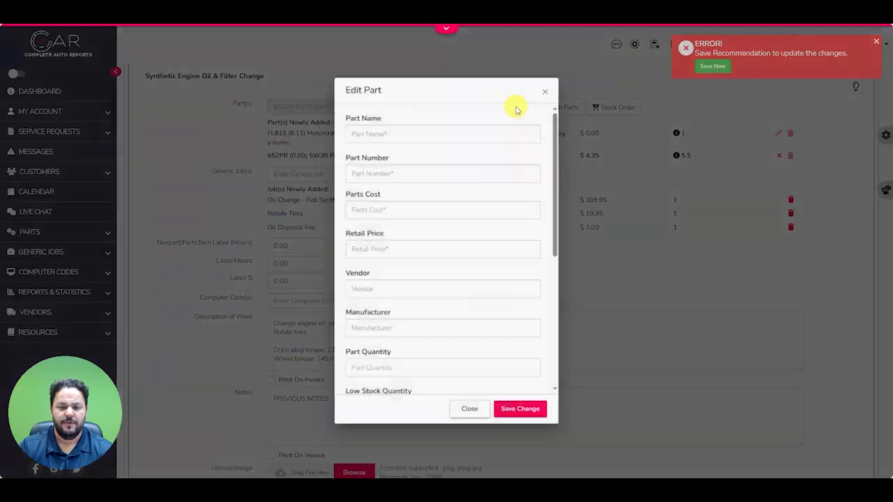
drag(370, 211, 342, 208)
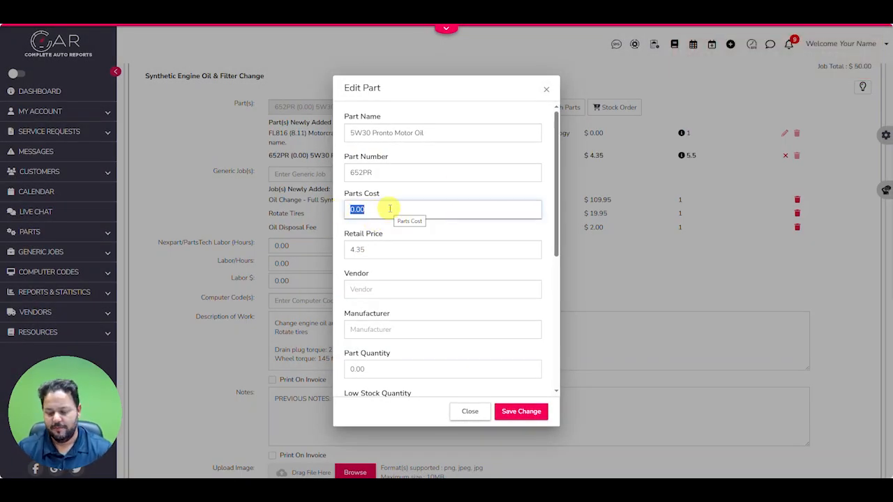
text(4.0)
key(Tab)
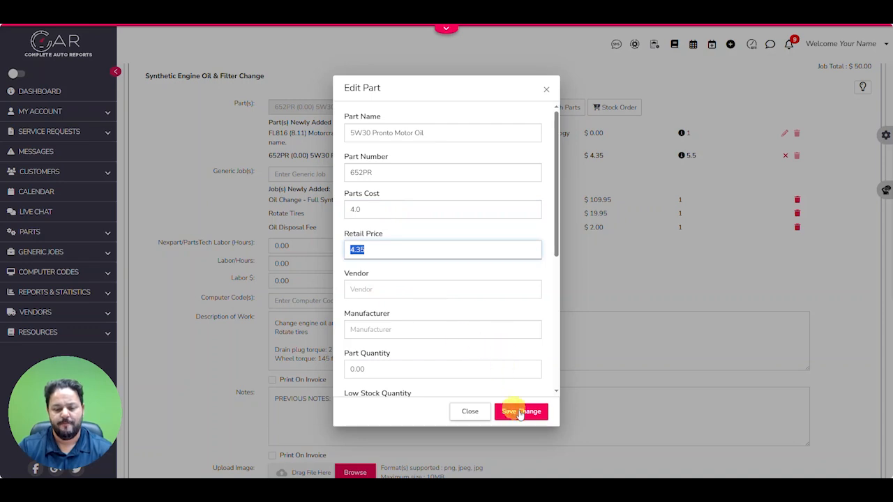
click(519, 413)
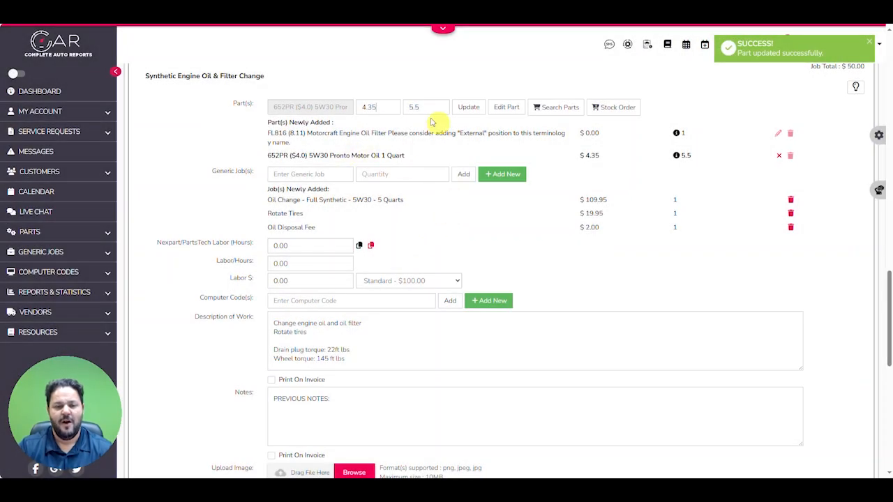
Set the price of the 652PR 5W30 Pronto Motor Oil to 0 in the oil change job and review the listed items
double_click(368, 106)
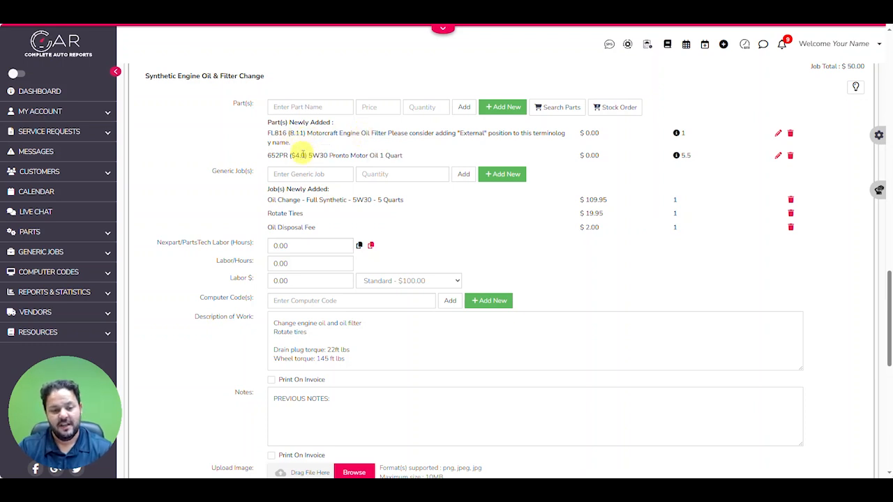
scroll(299, 177, down, 1)
scroll(321, 180, up, 1)
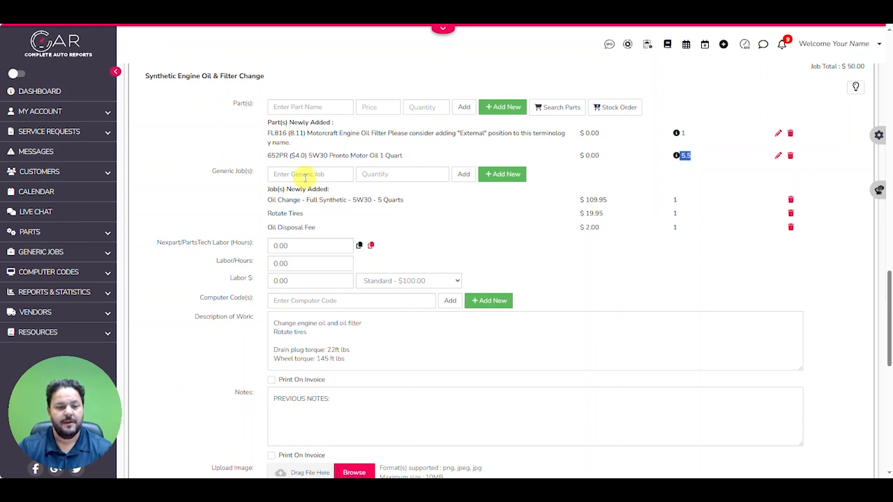
drag(266, 211, 316, 213)
click(591, 215)
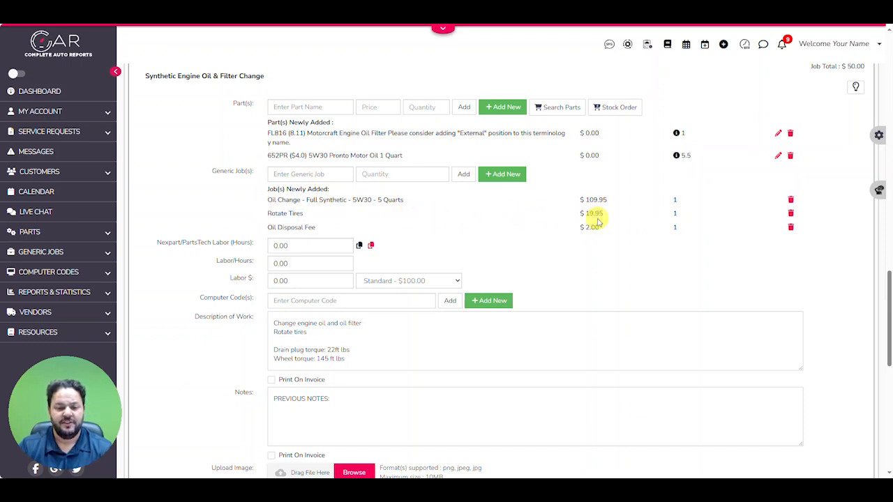
Review the oil change job's generic jobs and their prices, including the full synthetic oil change and tire rotation
scroll(335, 195, down, 1)
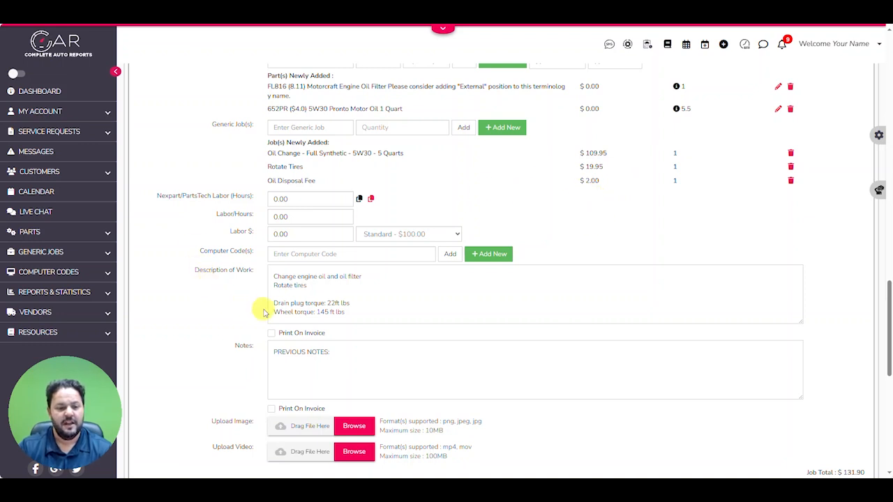
scroll(259, 309, down, 1)
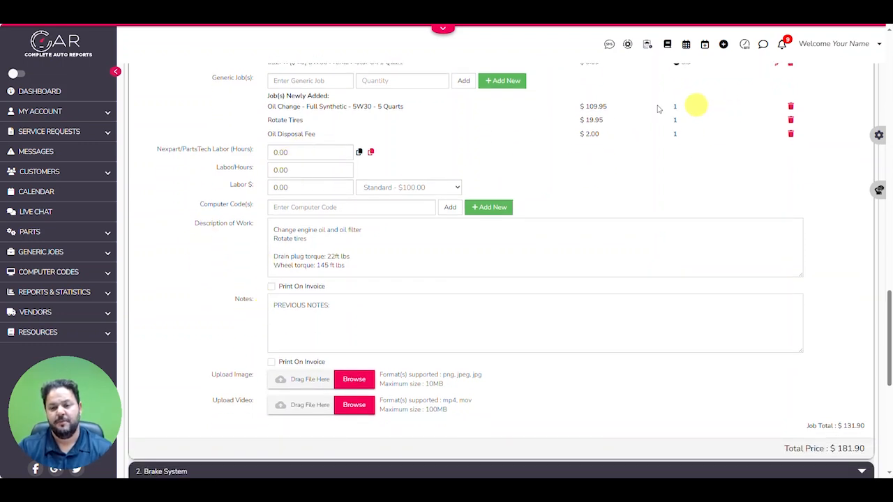
drag(268, 106, 415, 112)
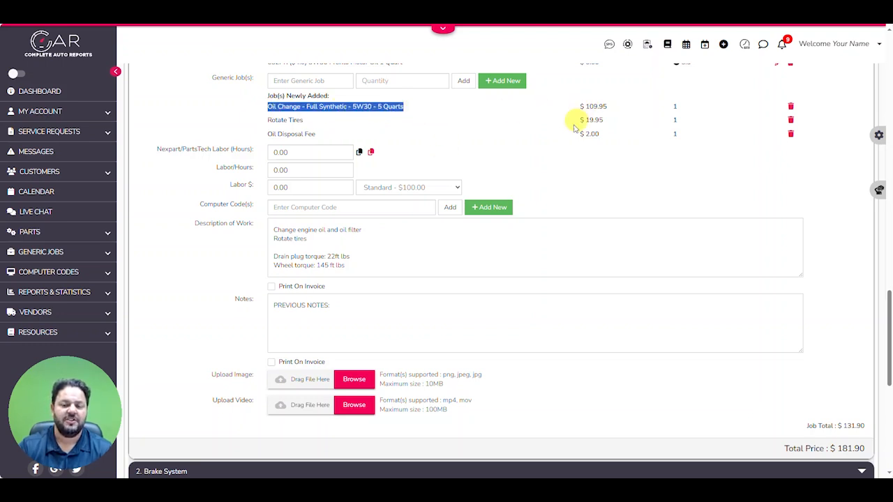
scroll(573, 122, up, 1)
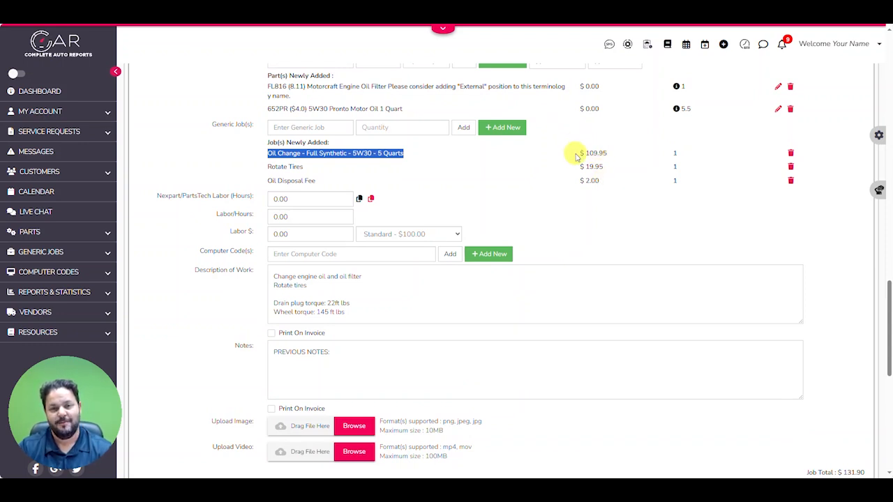
scroll(559, 166, up, 1)
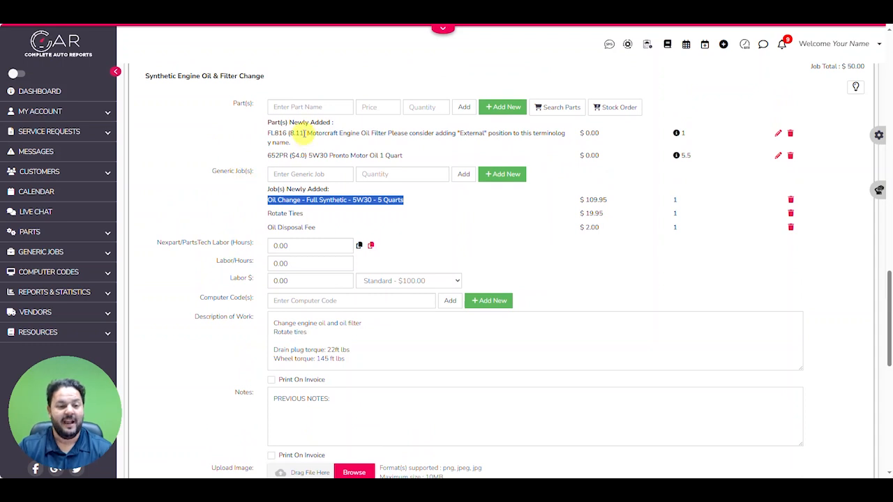
scroll(290, 177, down, 1)
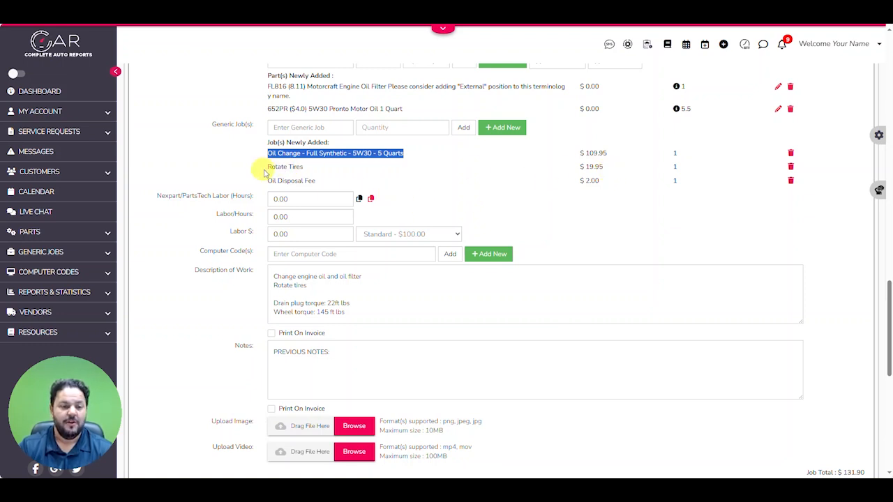
drag(265, 167, 322, 169)
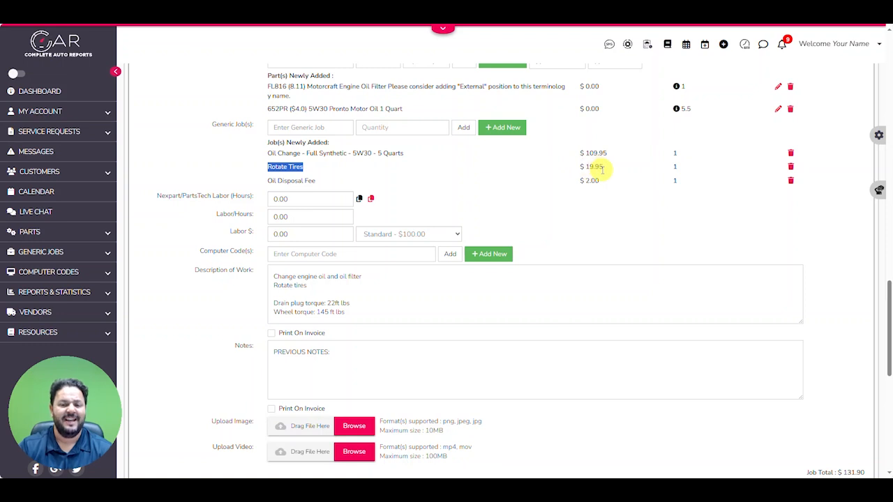
drag(579, 168, 604, 168)
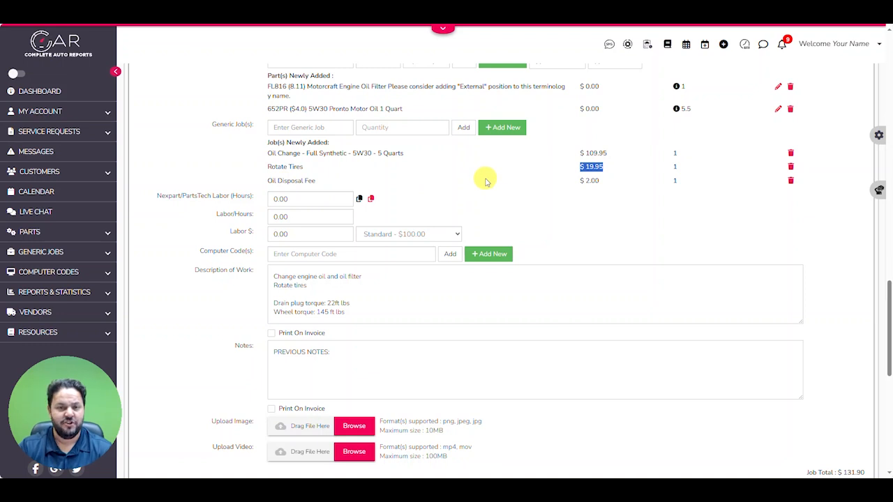
scroll(484, 180, down, 2)
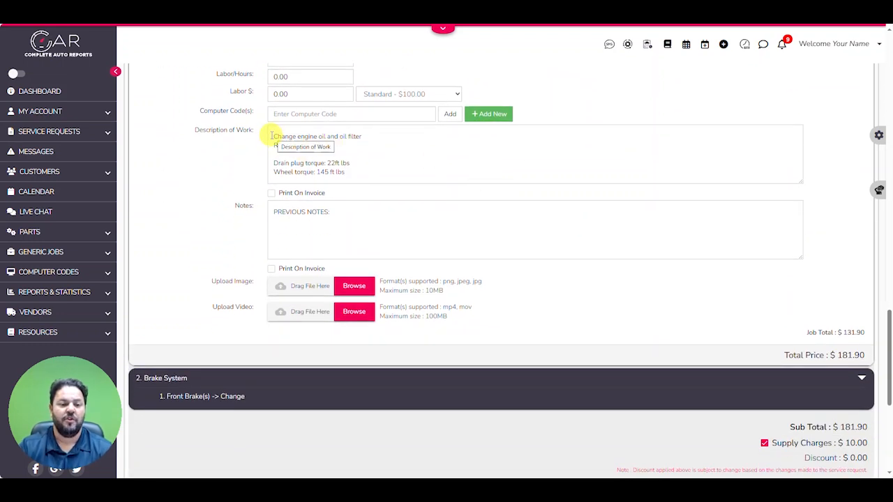
Review the oil change job's Description of Work and set it to print on the invoice
drag(273, 135, 374, 146)
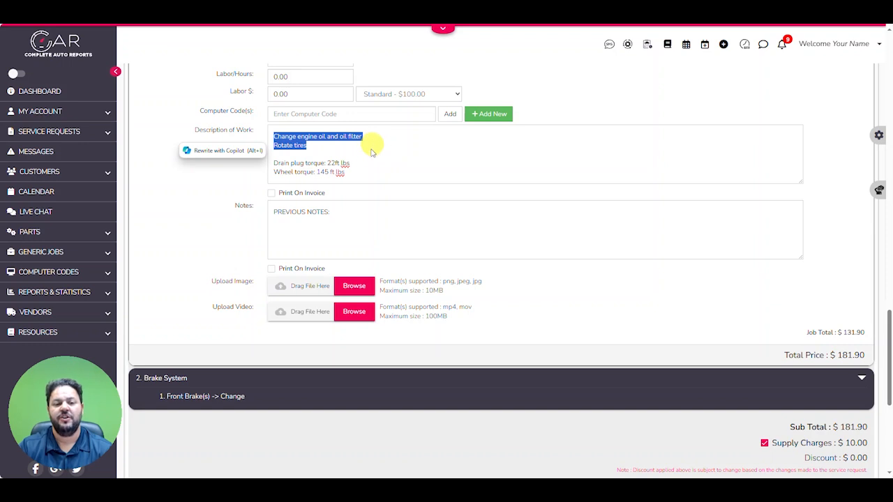
click(277, 163)
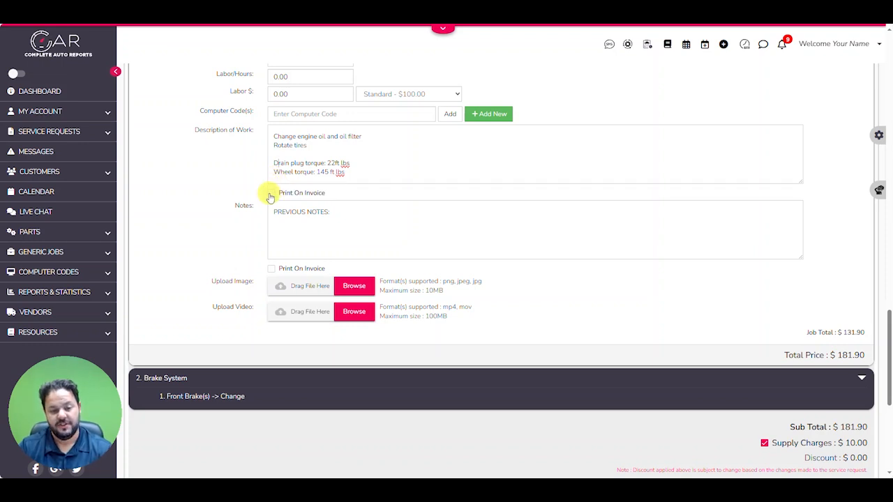
click(270, 195)
scroll(241, 216, up, 7)
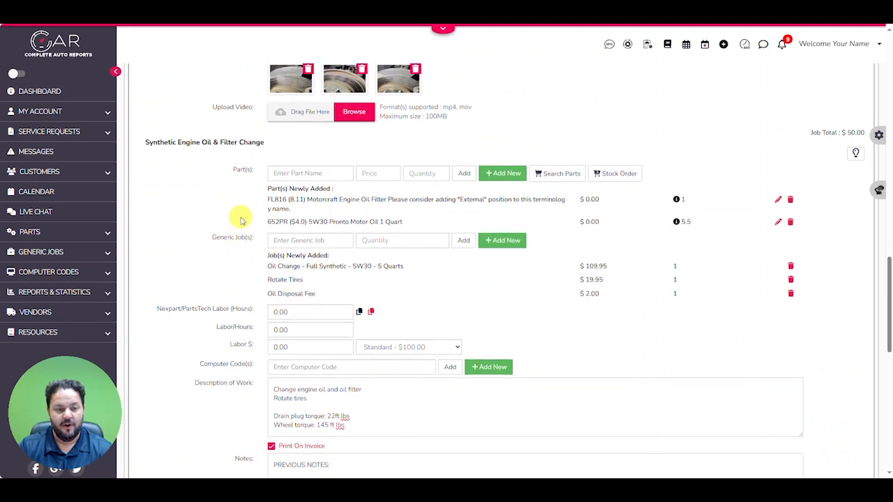
Expand the Brake System section and paste the contents of the 08/22/2024 Honda Pilot match into the Front Brake(s) change job
scroll(242, 220, up, 5)
scroll(241, 220, down, 2)
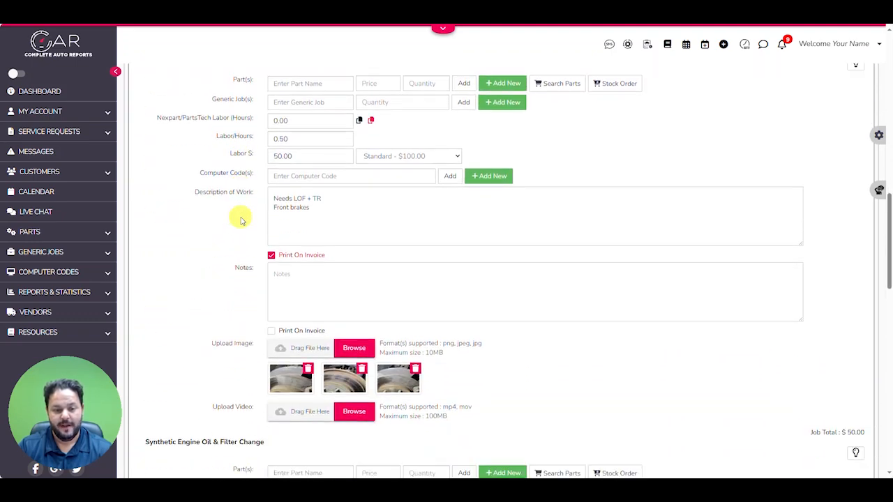
scroll(241, 220, up, 1)
scroll(278, 219, down, 15)
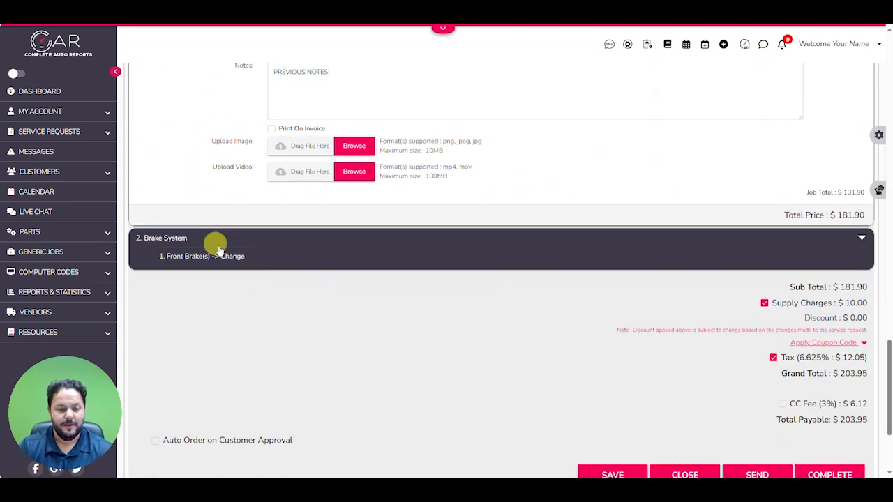
click(218, 250)
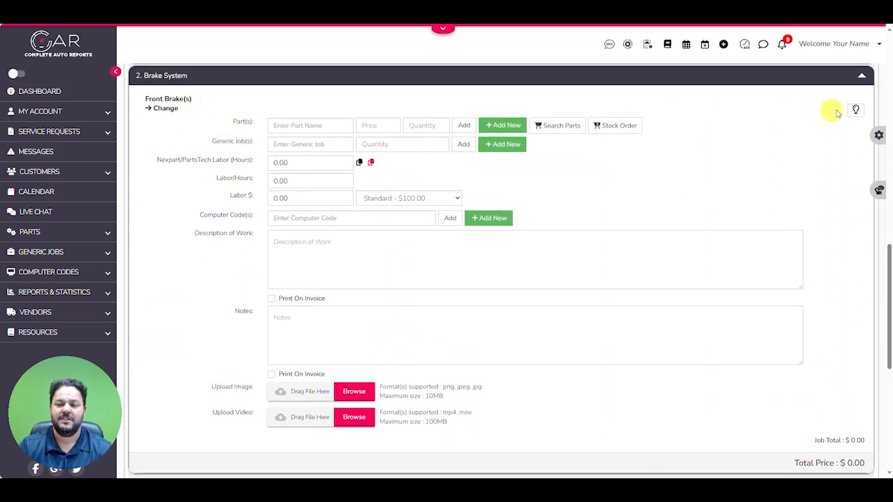
click(856, 111)
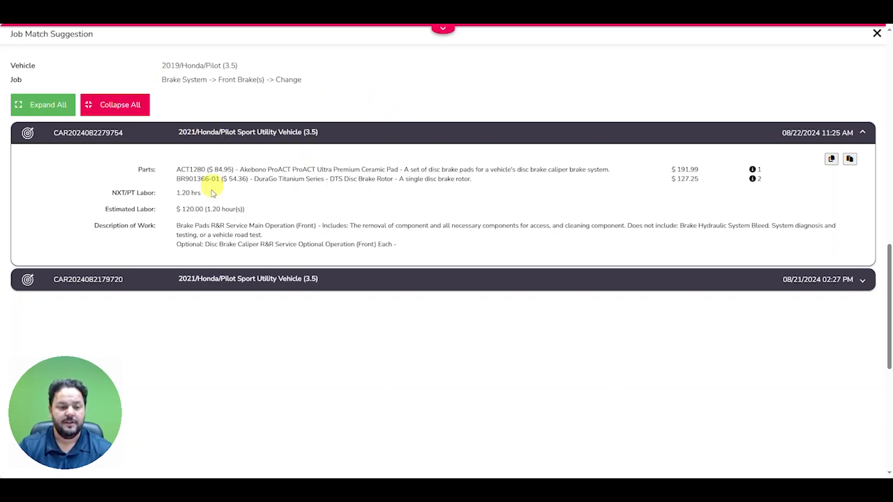
click(850, 160)
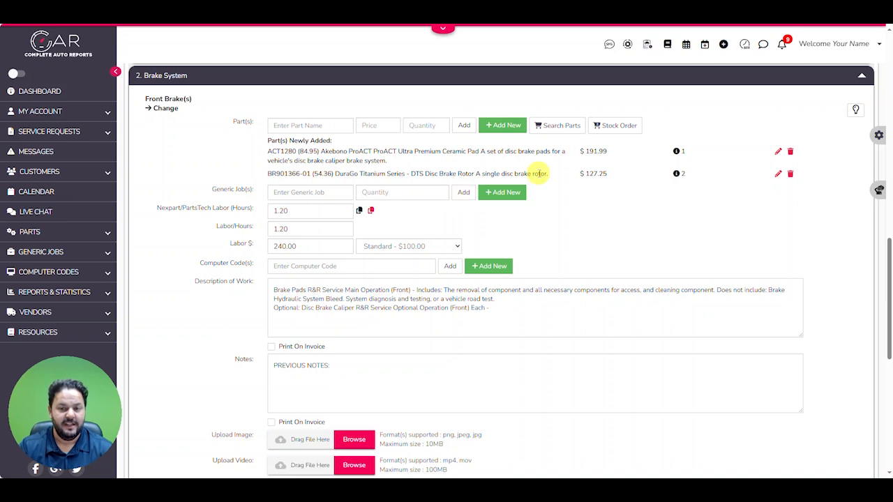
Search PartsTech for Disc Brake Pad Set from the front brake job and add the Akebono ProACT ACT1280 ceramic pad to the cart
click(561, 125)
click(538, 149)
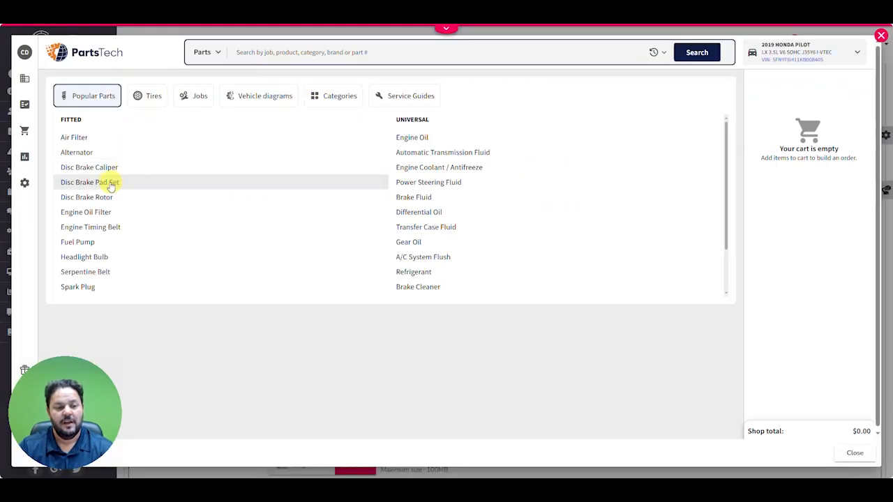
click(109, 182)
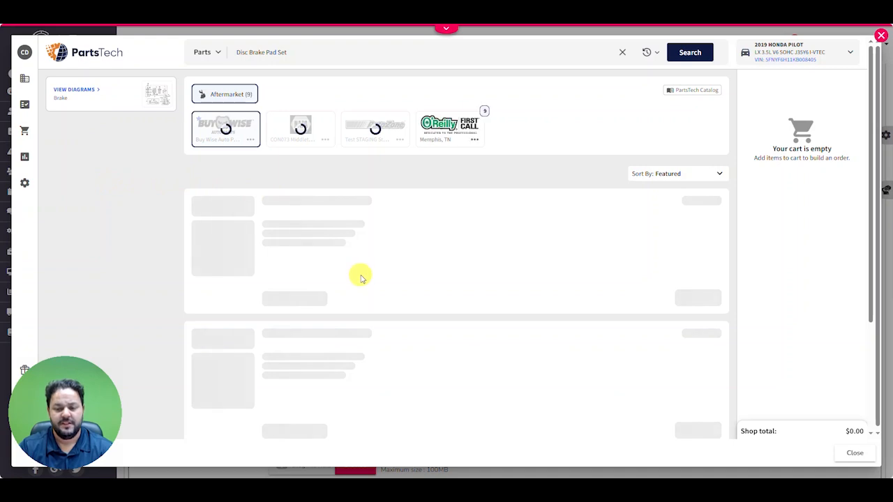
scroll(360, 277, down, 5)
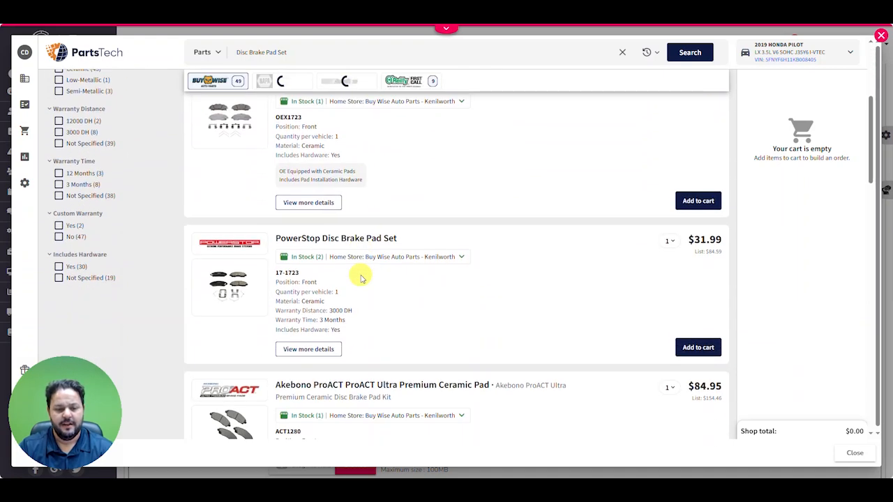
scroll(360, 278, down, 1)
click(698, 383)
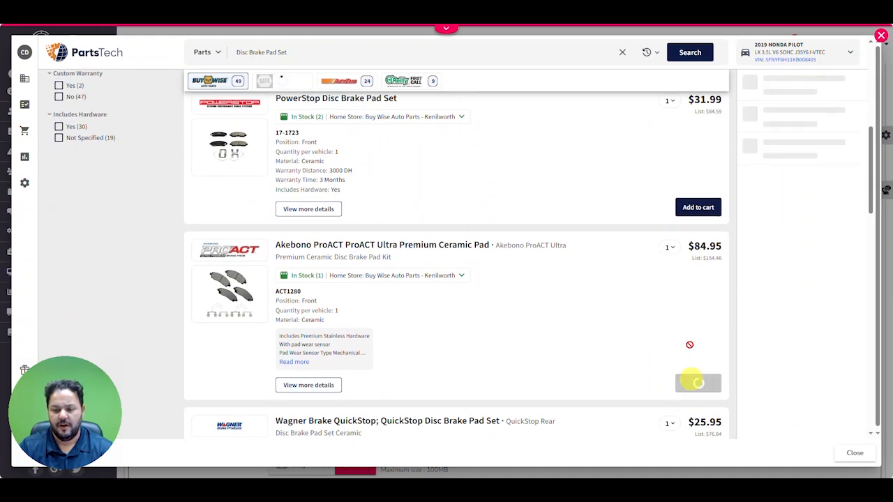
Find the DuraGo Titanium Series BR901366-01 under Disc Brake Rotor, add it to the cart, and submit the quote to the front brake job
drag(266, 52, 321, 53)
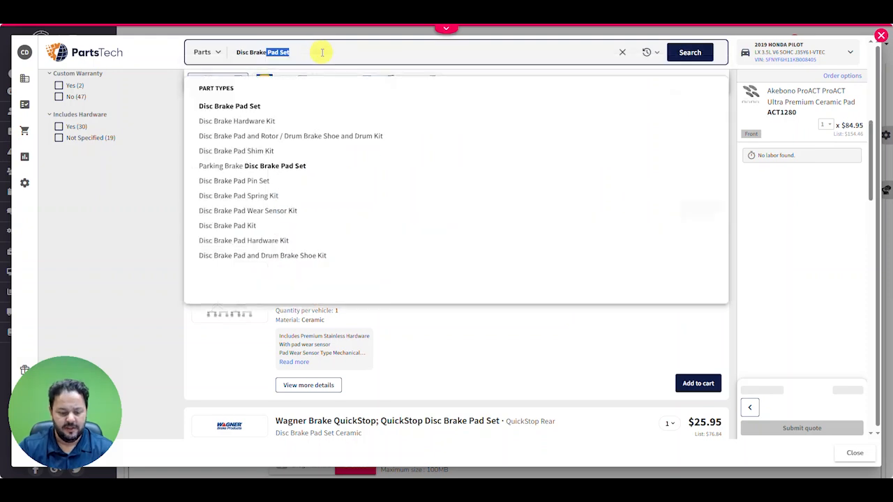
text(rotor)
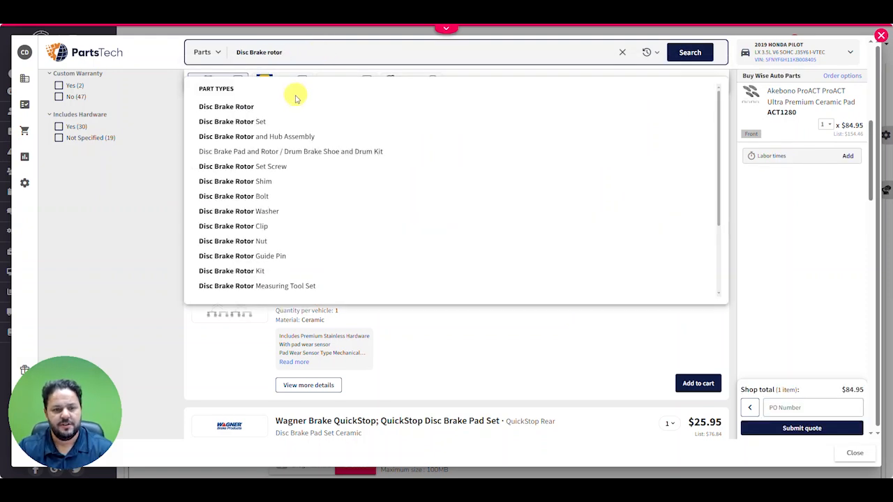
click(277, 107)
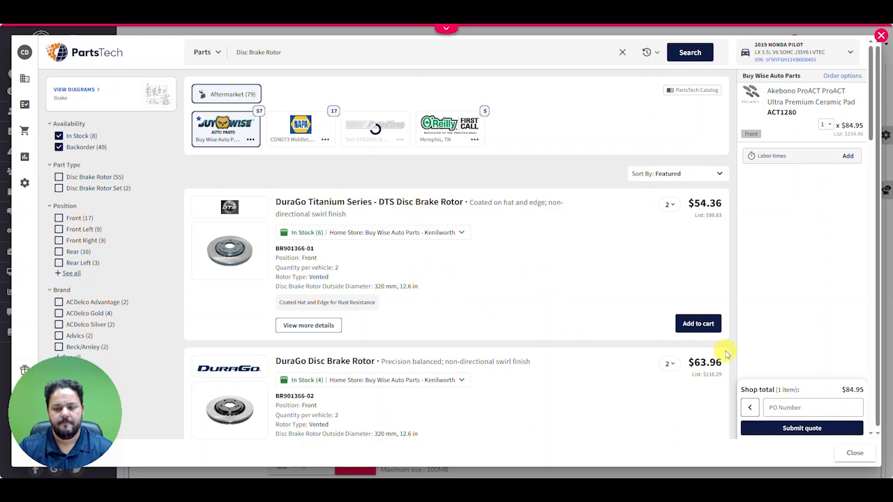
click(694, 323)
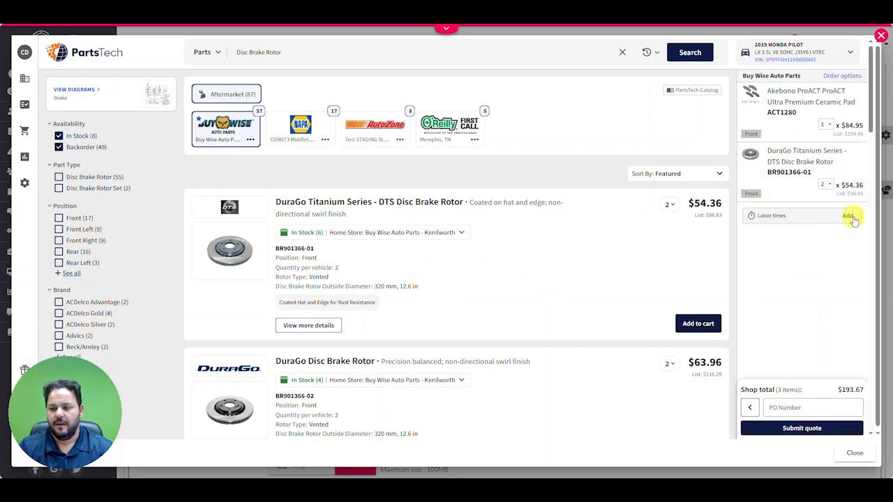
click(799, 427)
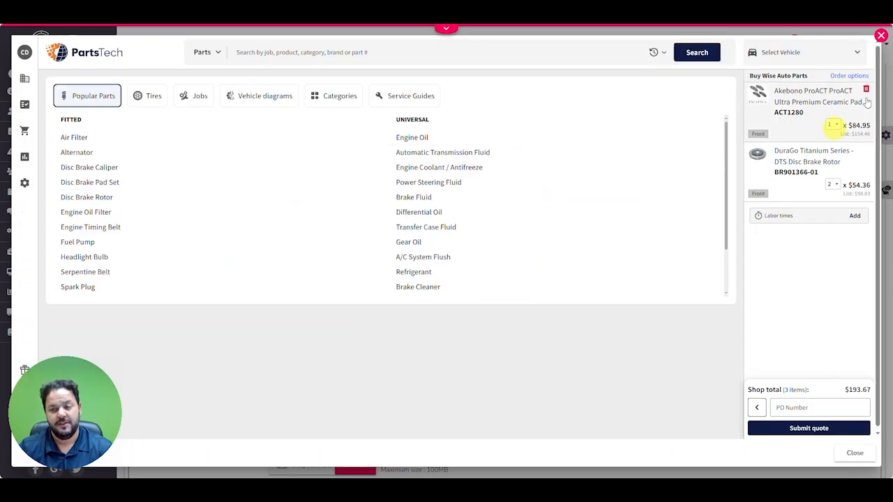
click(880, 35)
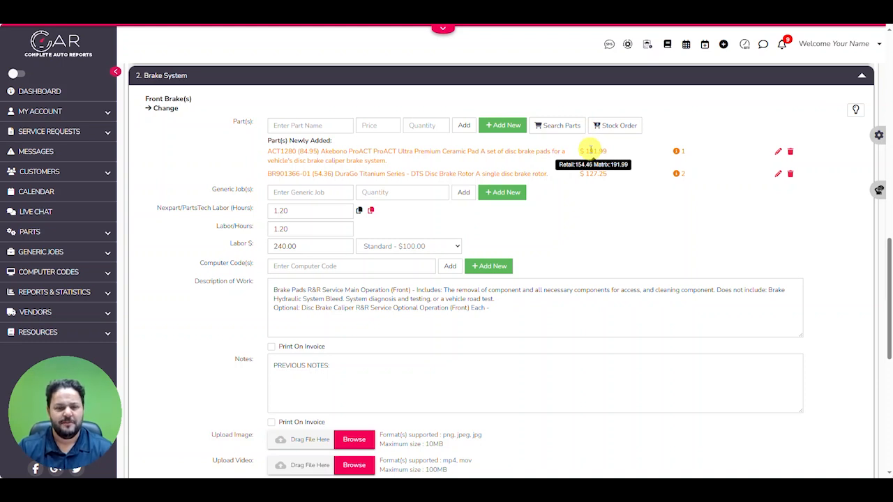
Set the price of the ACT1280 Akebono ceramic pad in the front brake job to 171.99 and update the part
drag(298, 150, 319, 149)
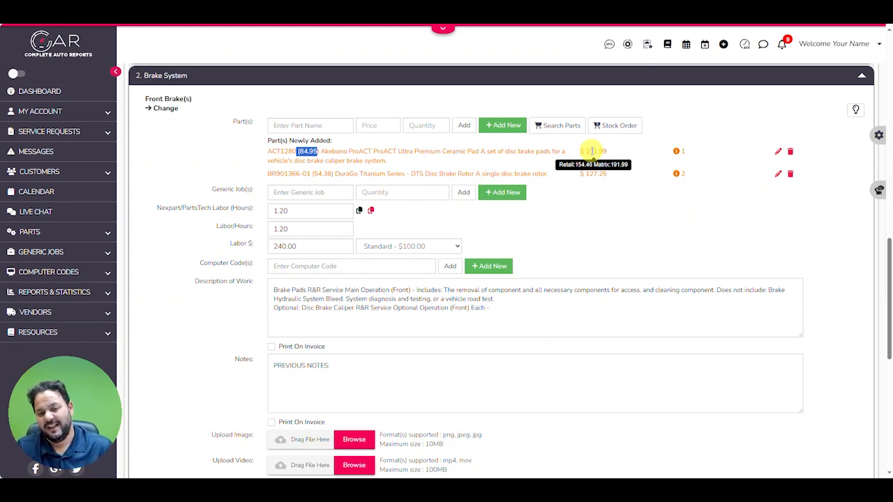
click(777, 151)
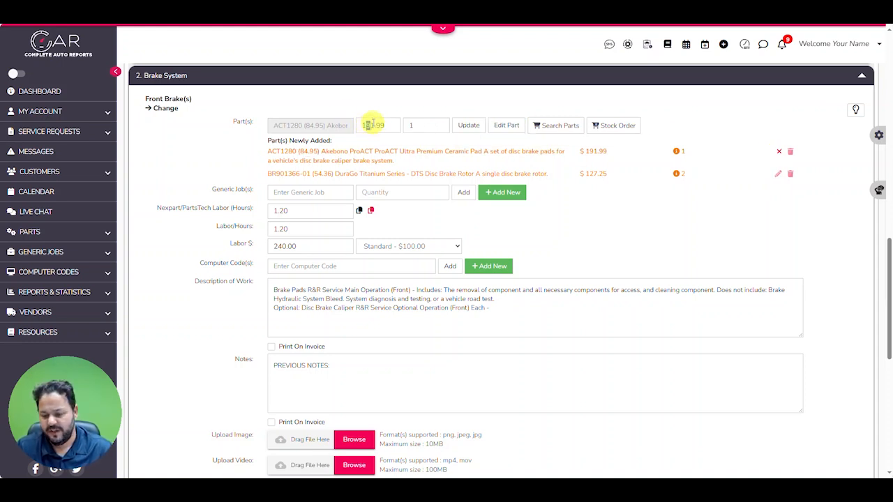
click(468, 125)
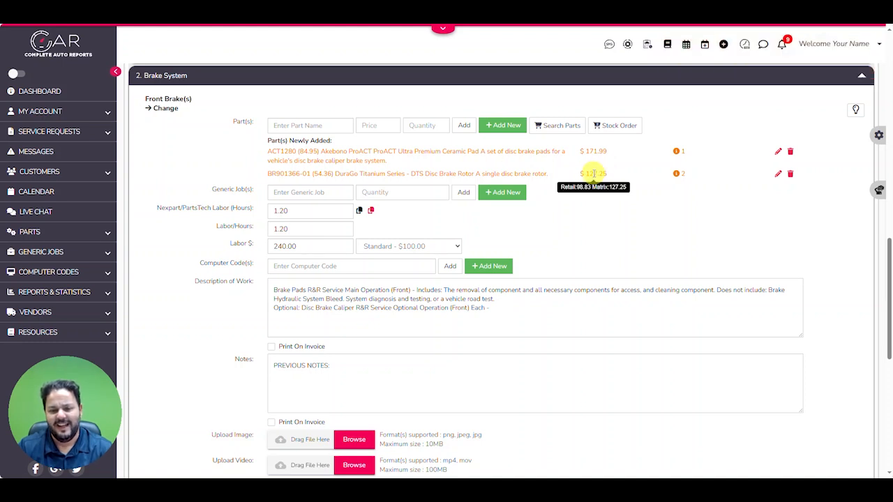
Set the price of the BR901366-01 DuraGo rotor in the front brake job to 117.25 and update the part
click(778, 173)
drag(368, 125, 380, 123)
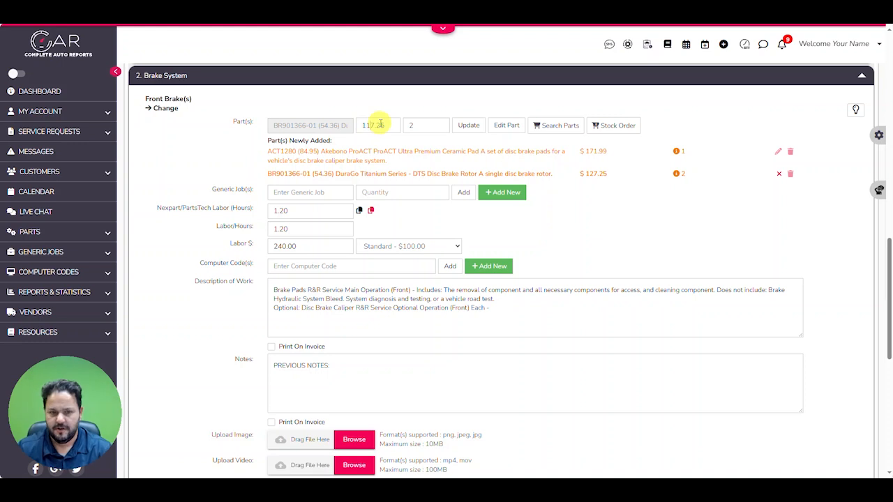
key(Return)
Set the front brake job's Labor/Hours to 0
scroll(464, 178, down, 3)
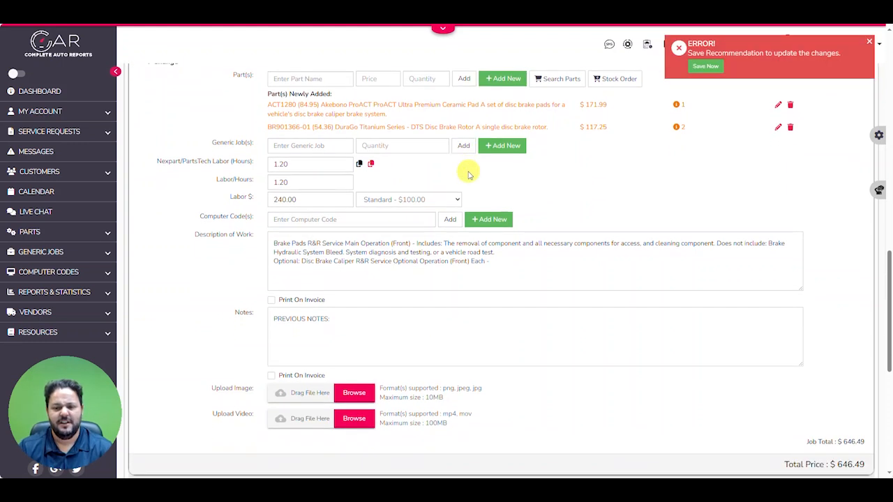
scroll(436, 180, up, 1)
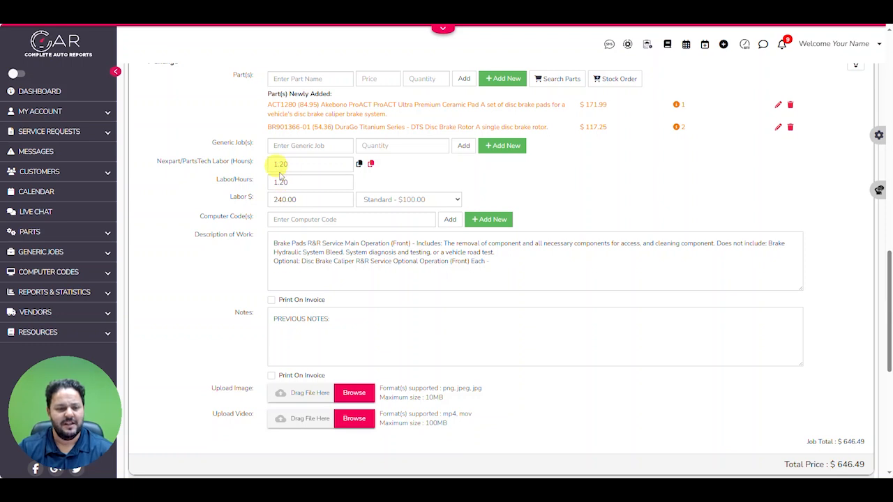
drag(298, 180, 239, 189)
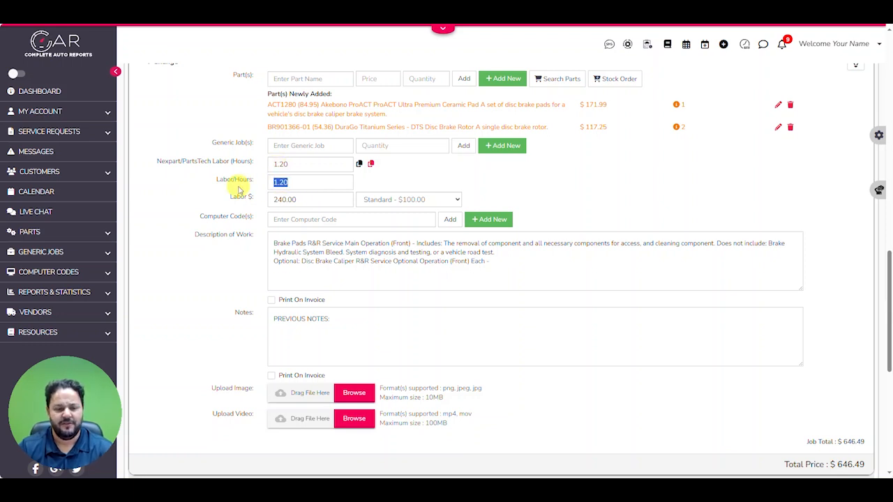
text(0)
key(Tab)
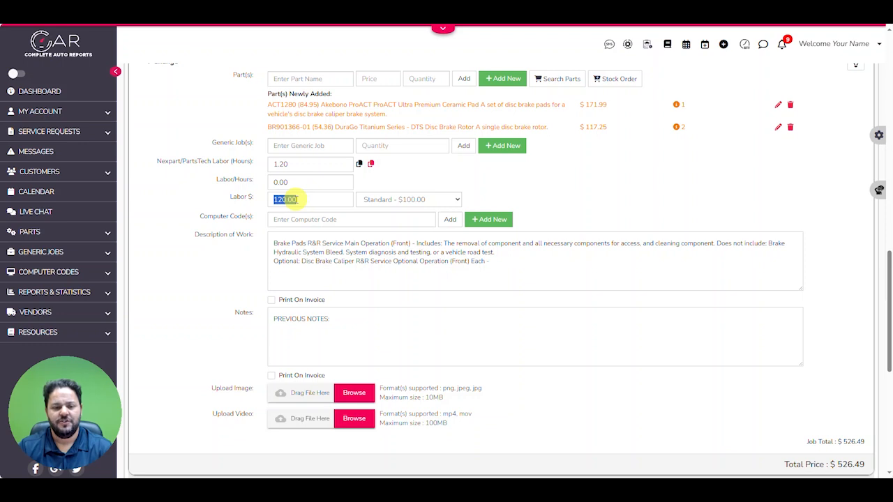
Append the lines "Brake caliper bolt torque:" and "Brake caliper bracket torque:" to the front brake job's Description of Work
scroll(313, 210, down, 1)
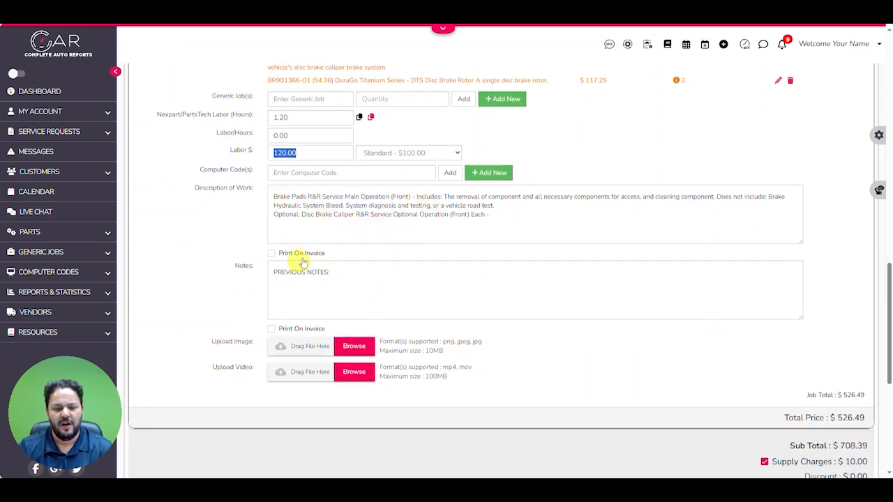
click(511, 221)
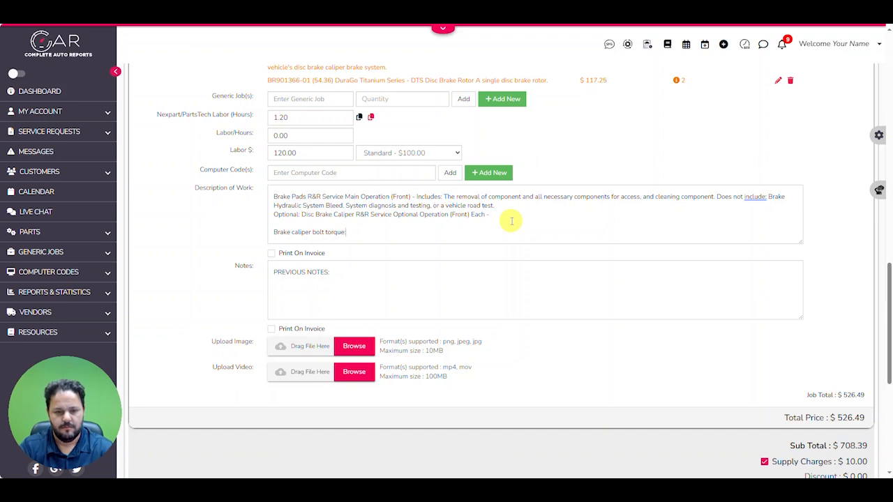
text(:)
key(Return)
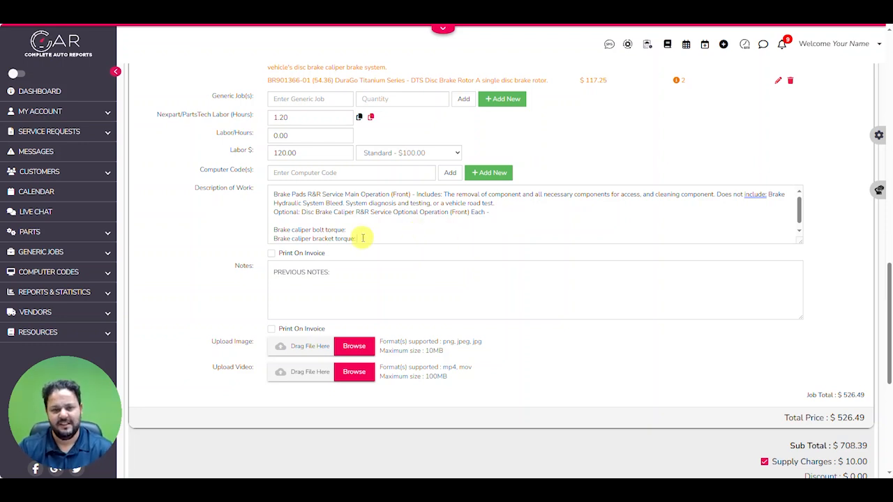
scroll(417, 279, up, 1)
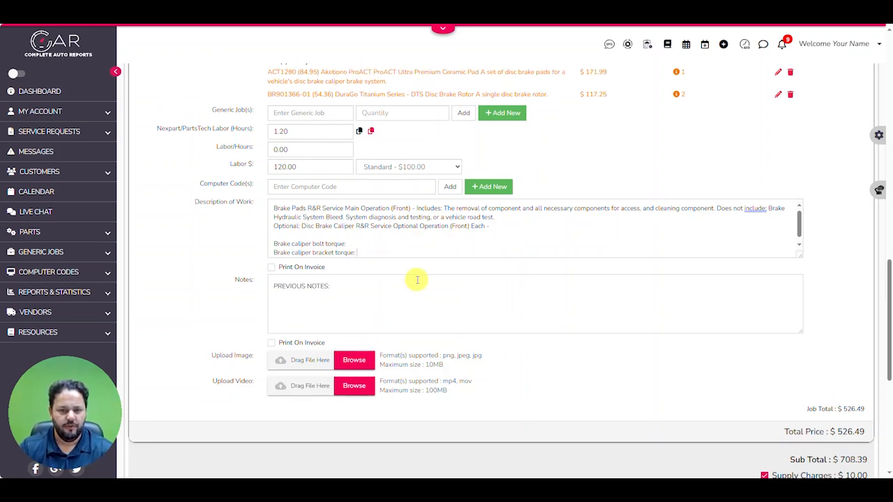
scroll(417, 279, up, 1)
Review the subtotal and supply charges, expand the coupon code section, and view the quick coupon creation form without creating a coupon
scroll(535, 249, down, 8)
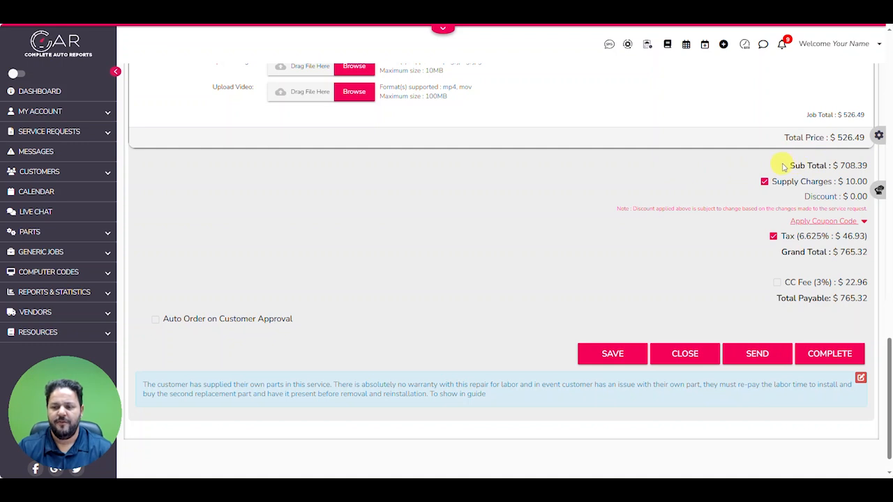
drag(782, 166, 868, 166)
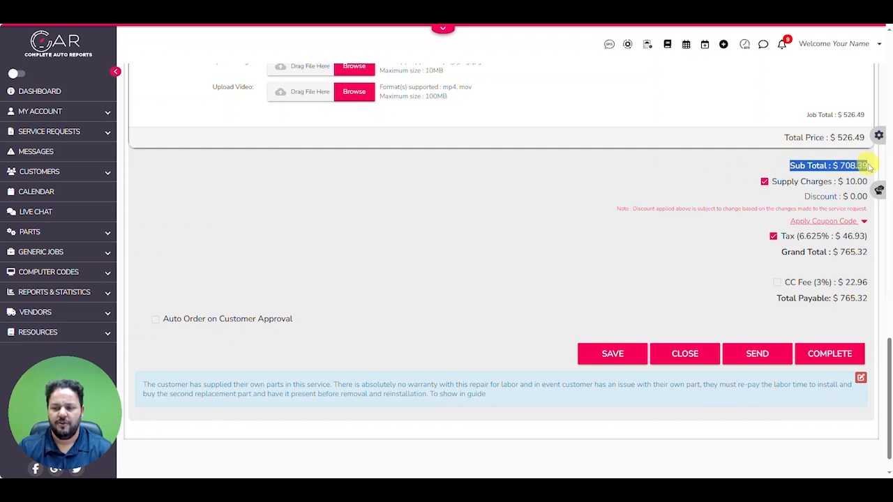
click(764, 182)
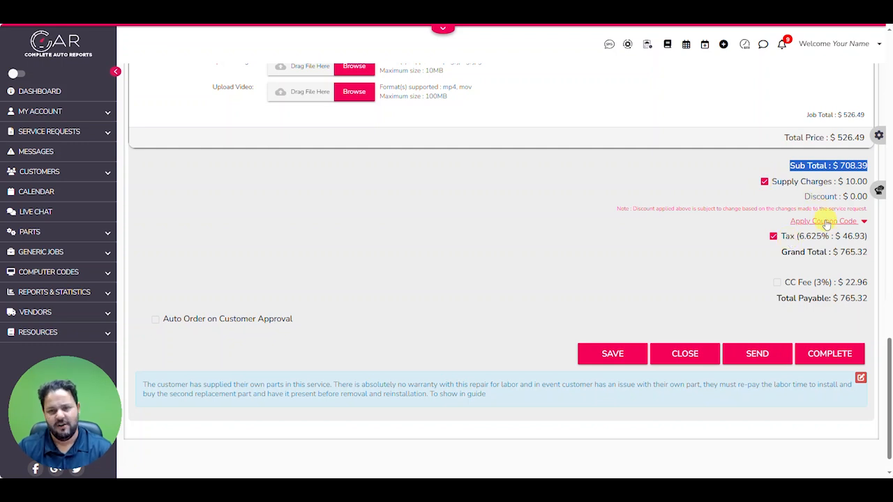
click(863, 221)
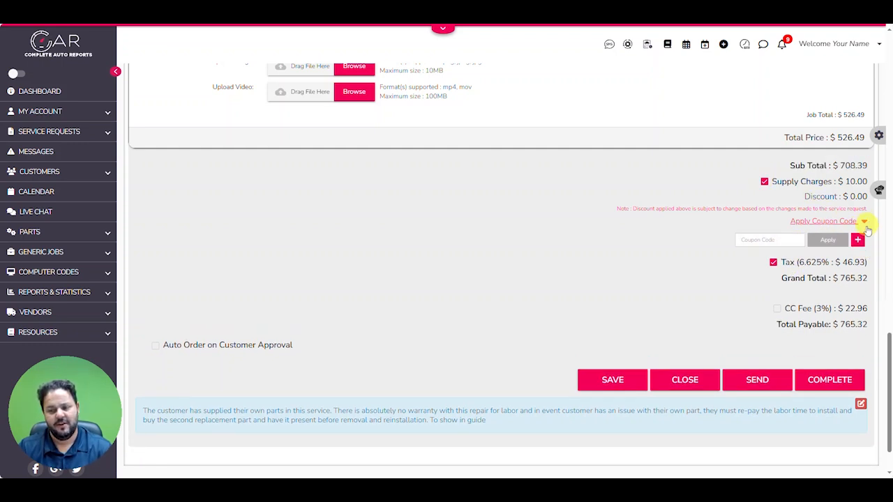
click(859, 241)
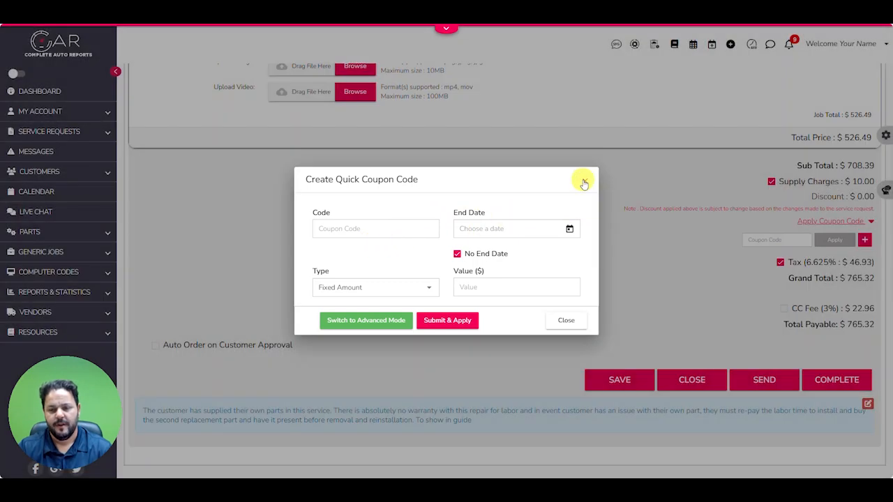
click(588, 180)
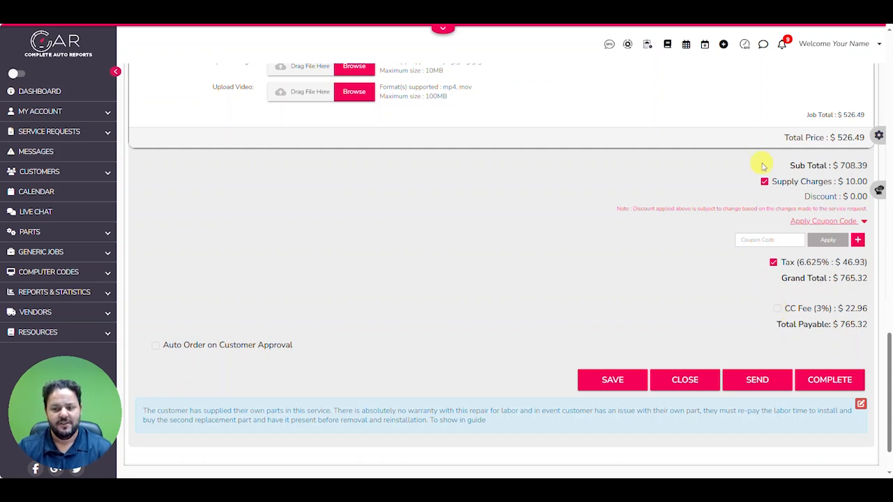
Pause work on the service request and confirm the pause
scroll(610, 248, up, 3)
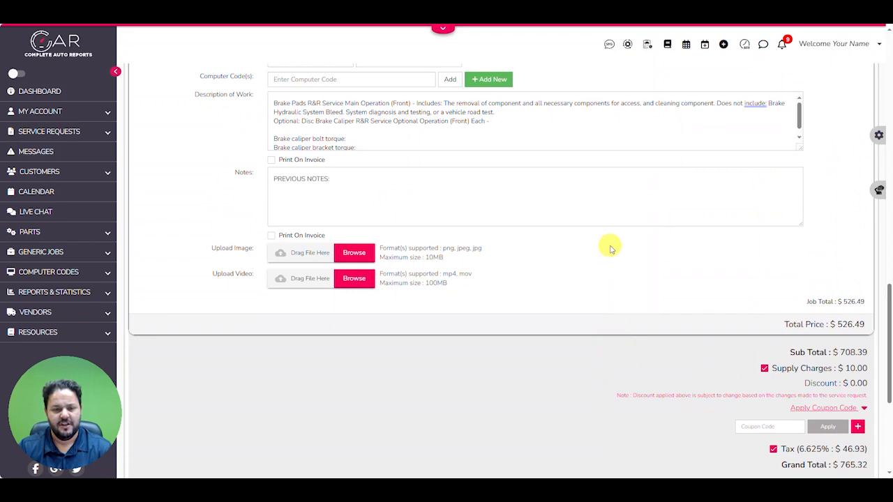
scroll(609, 248, up, 1)
scroll(429, 202, up, 3)
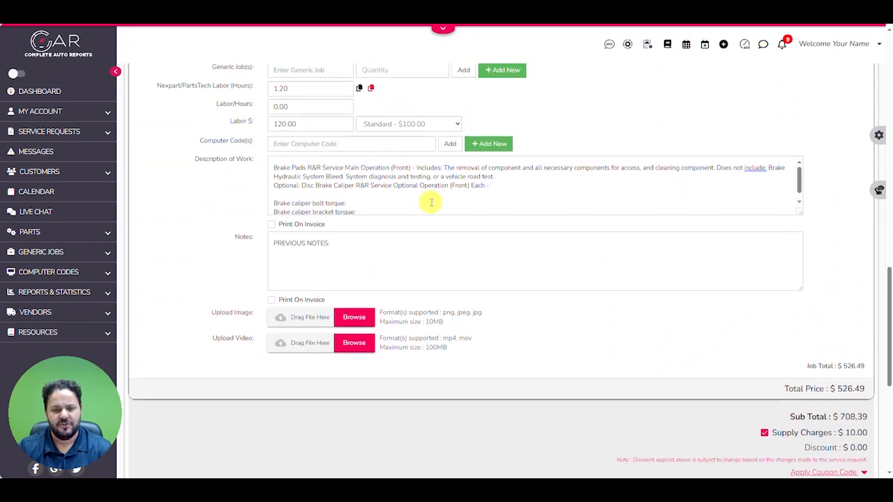
scroll(479, 218, up, 1)
click(387, 138)
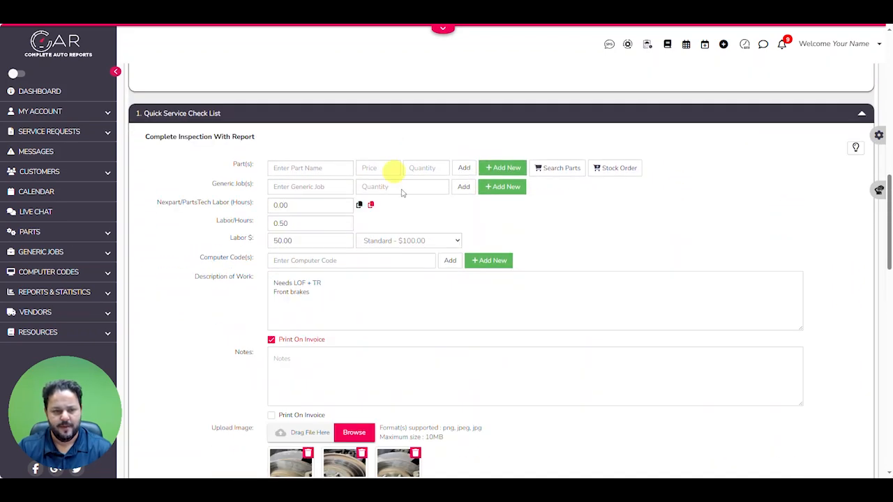
scroll(498, 255, up, 7)
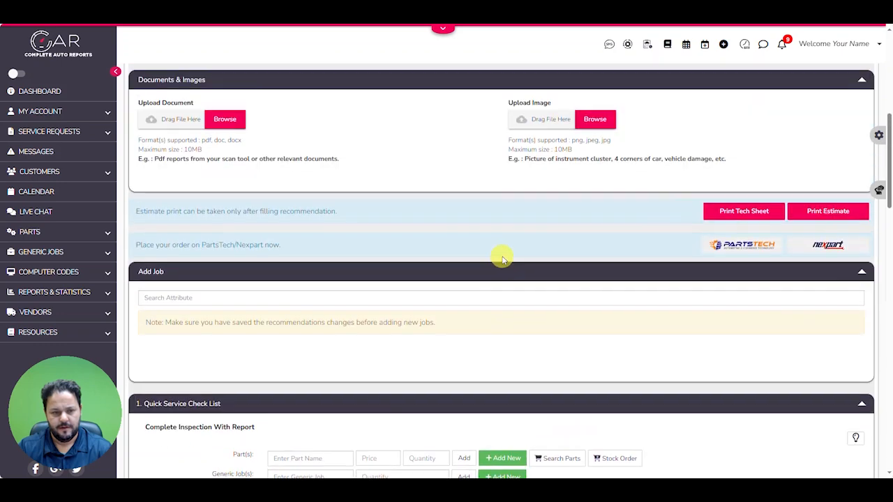
scroll(505, 258, up, 3)
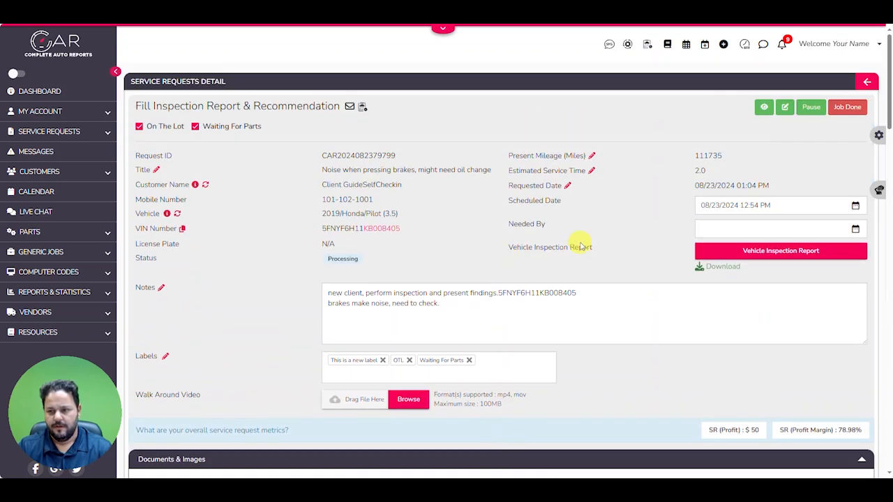
click(810, 107)
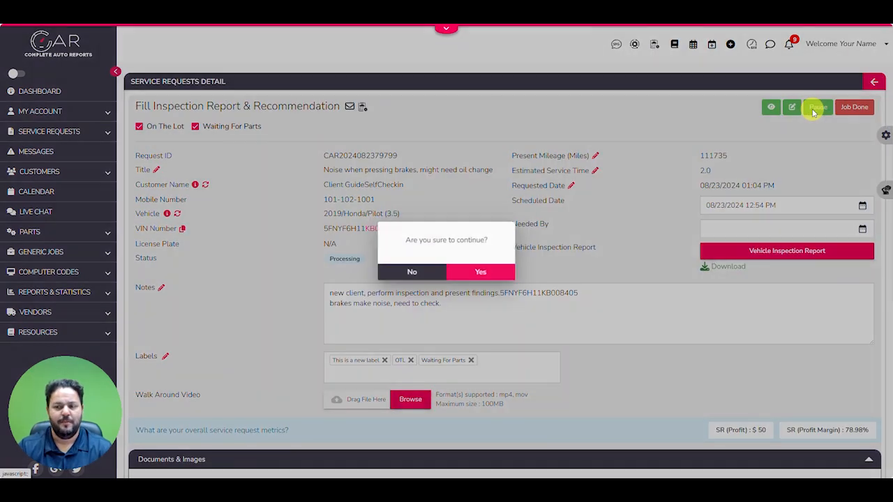
click(484, 273)
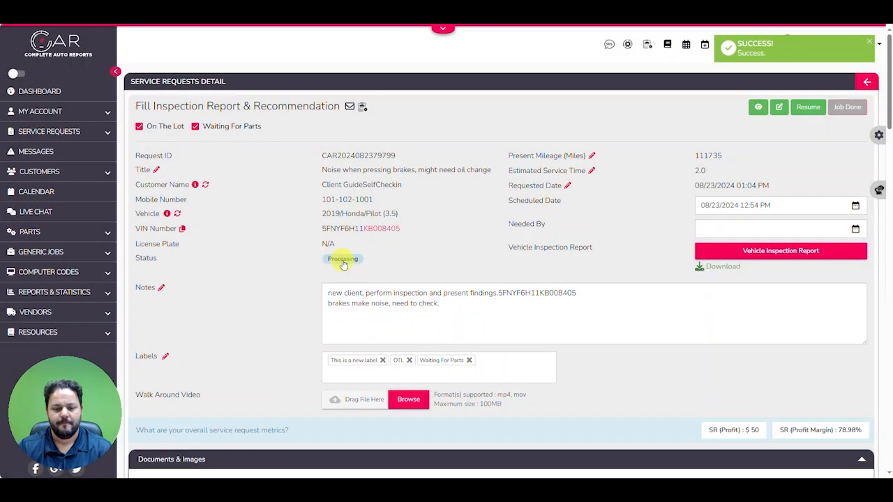
Check the technician's worked hours from the request's Processing status and close the details
click(342, 264)
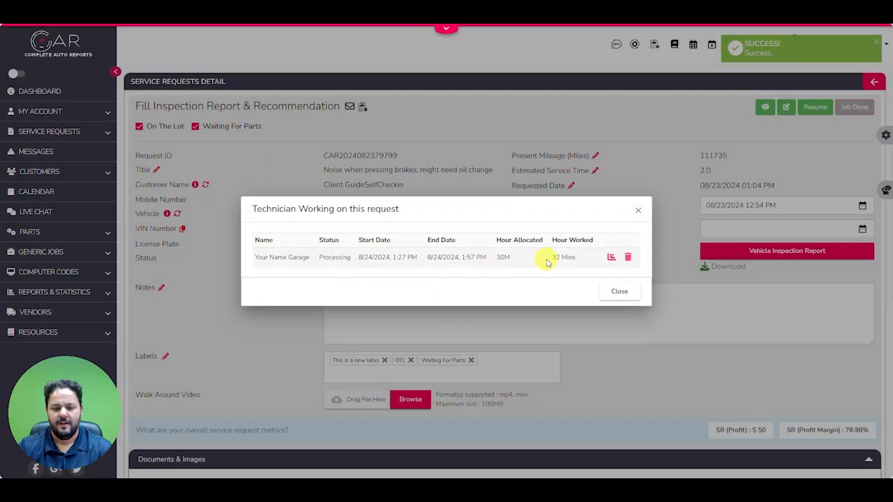
drag(543, 258, 586, 263)
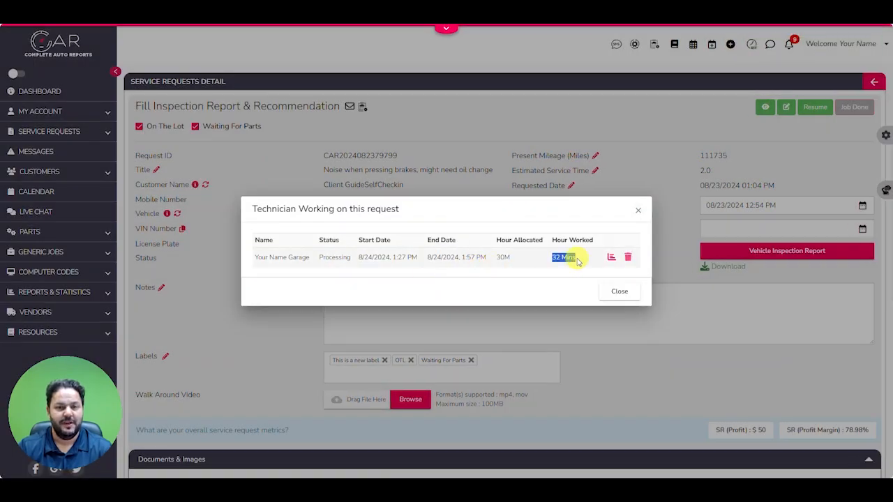
click(617, 299)
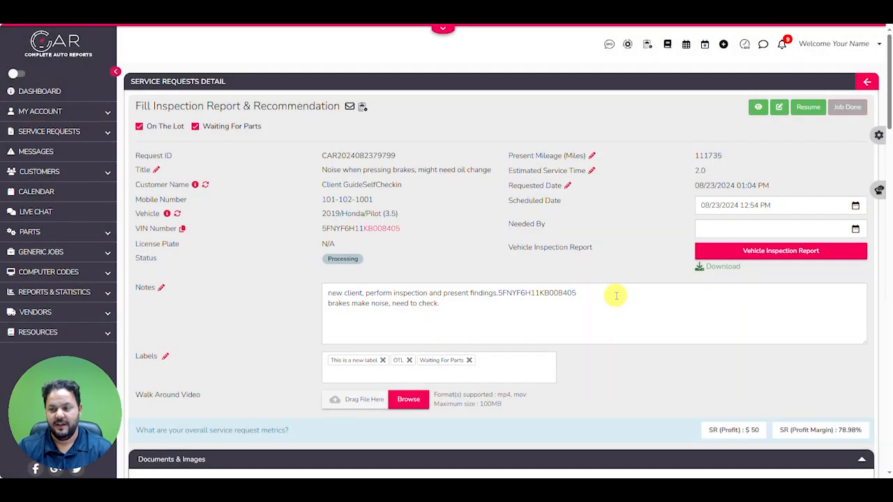
Send the completed recommendation to the customer, confirm it, and dismiss the timer prompt without resuming work
click(874, 133)
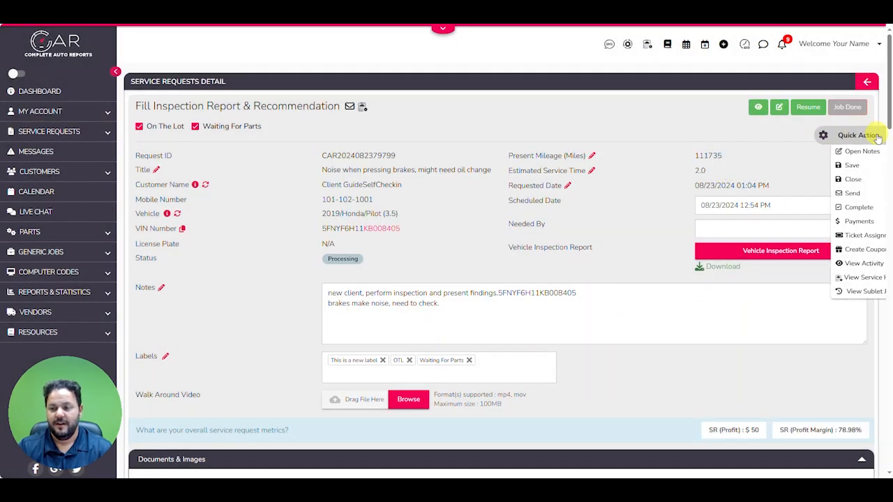
click(804, 196)
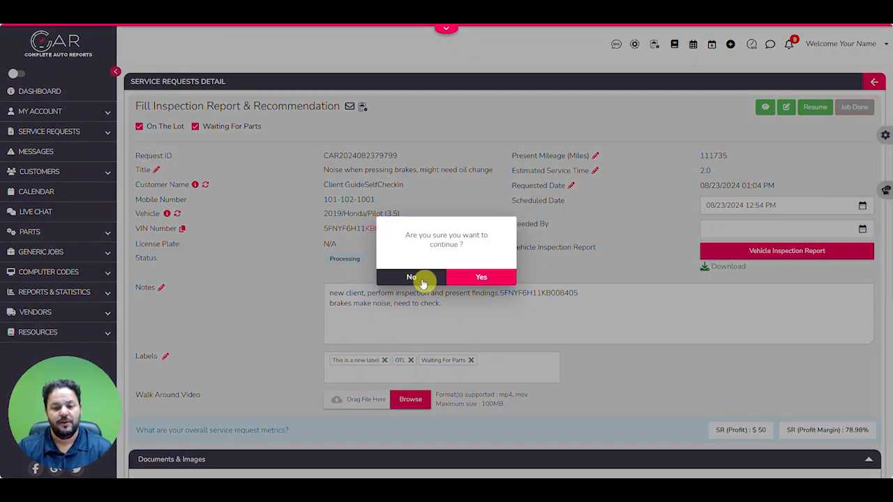
click(469, 278)
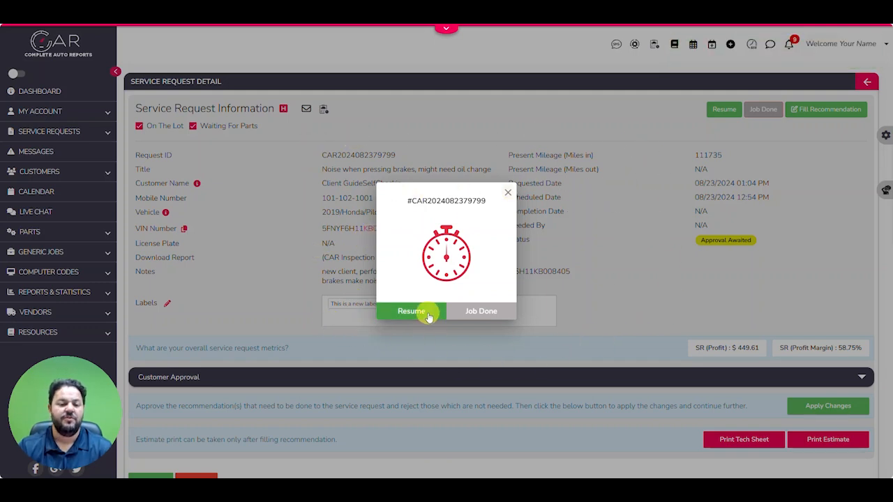
click(508, 193)
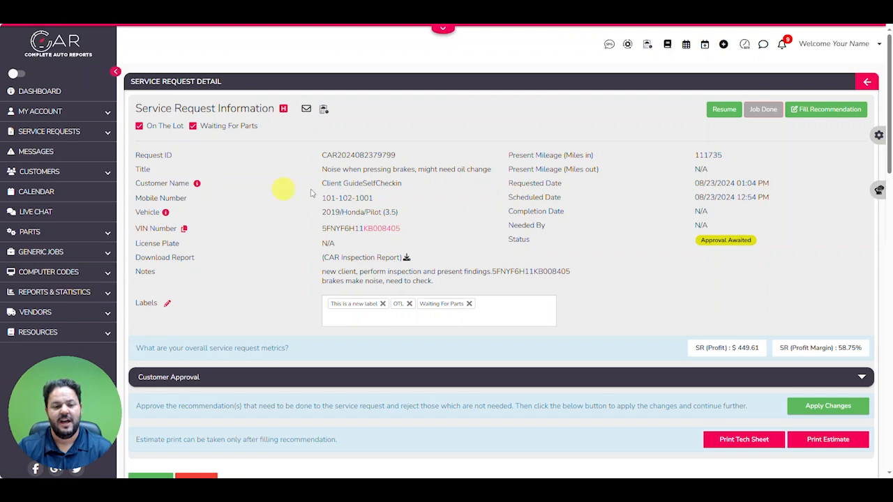
Examine the sent service request's status, profit metrics, recommended jobs, approval options and price totals
scroll(551, 225, down, 5)
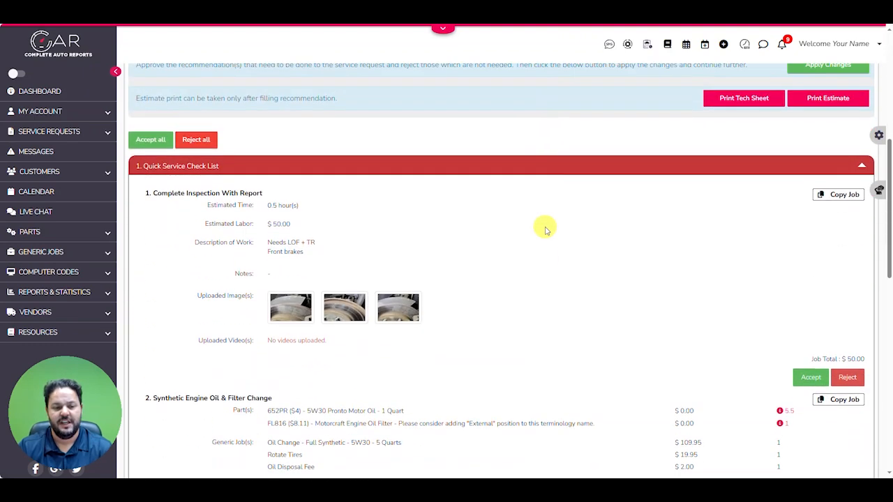
scroll(545, 226, up, 4)
scroll(543, 227, up, 2)
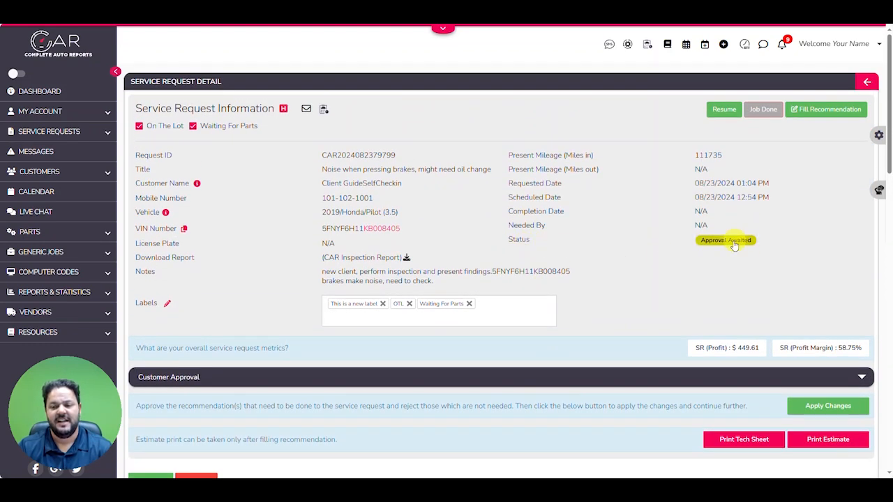
scroll(586, 258, down, 2)
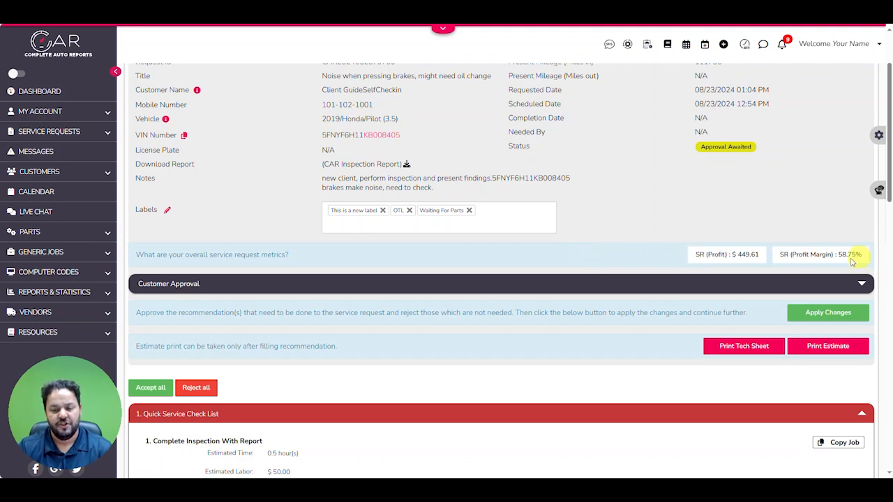
scroll(692, 262, down, 2)
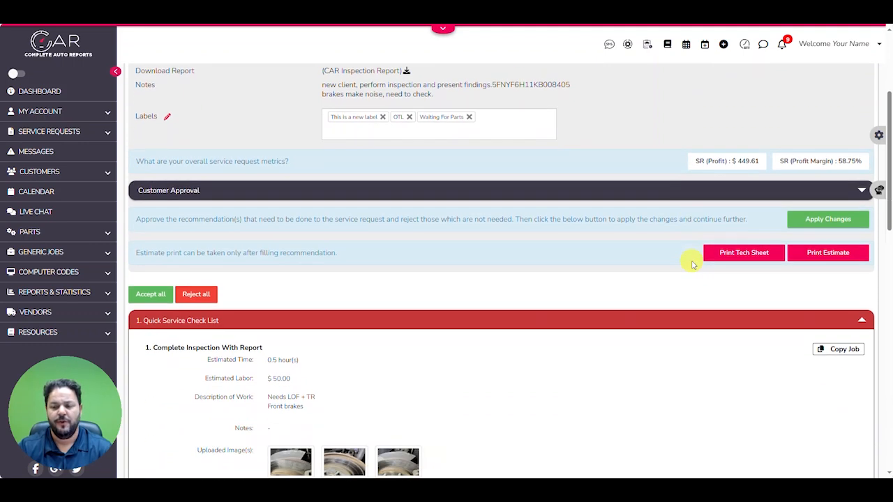
scroll(693, 264, down, 5)
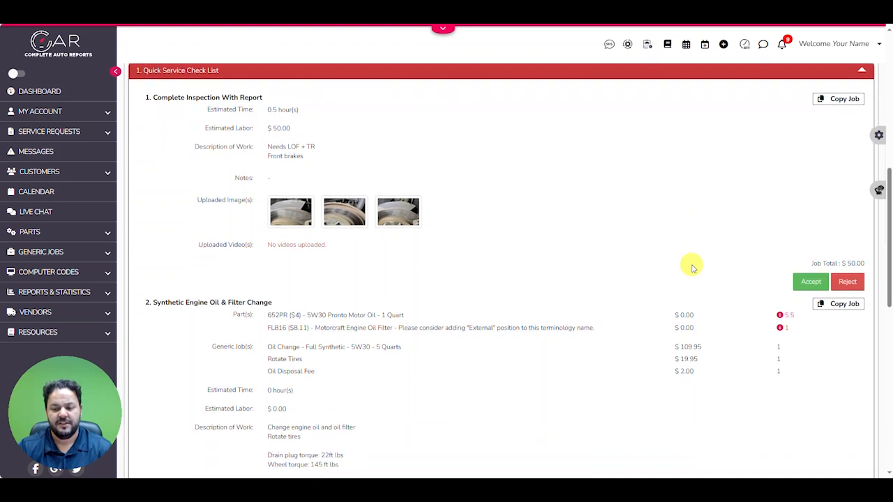
scroll(693, 267, down, 1)
scroll(691, 271, down, 10)
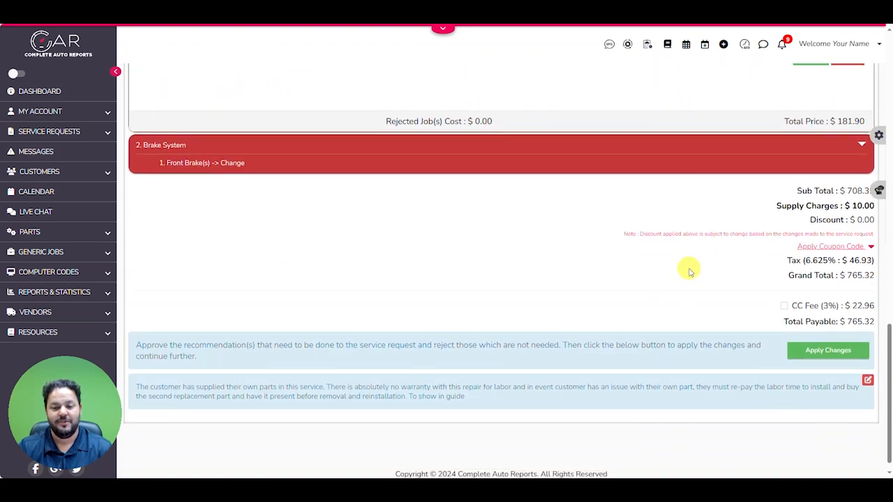
scroll(690, 270, up, 8)
scroll(691, 272, up, 15)
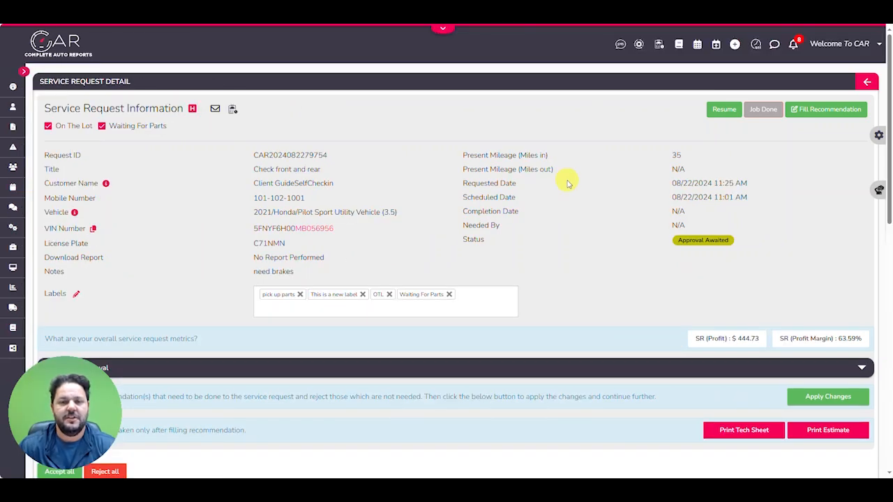
Accept all recommended jobs on the service request in one go, covering the oil and filter change and the front brakes
scroll(567, 182, down, 1)
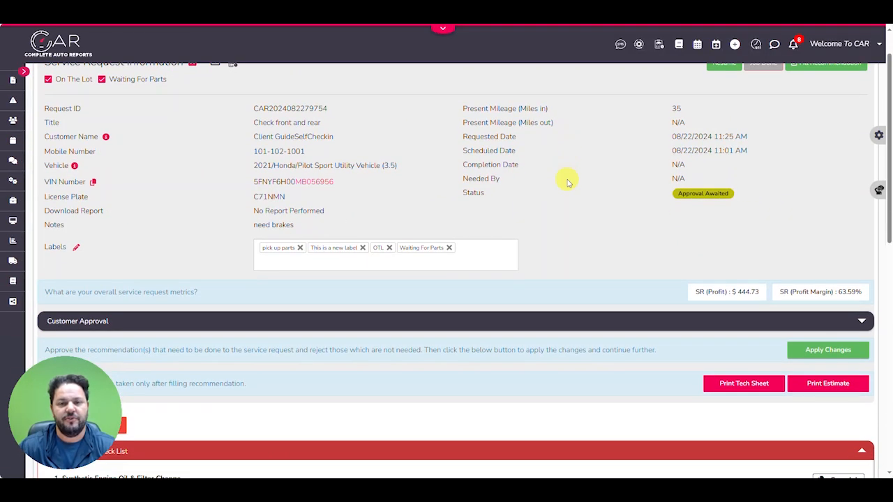
scroll(567, 183, down, 1)
scroll(567, 183, down, 3)
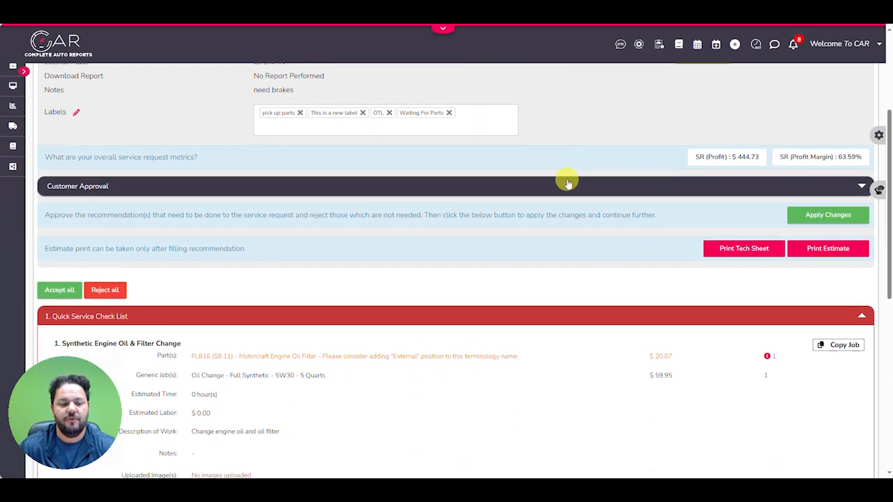
scroll(499, 227, down, 2)
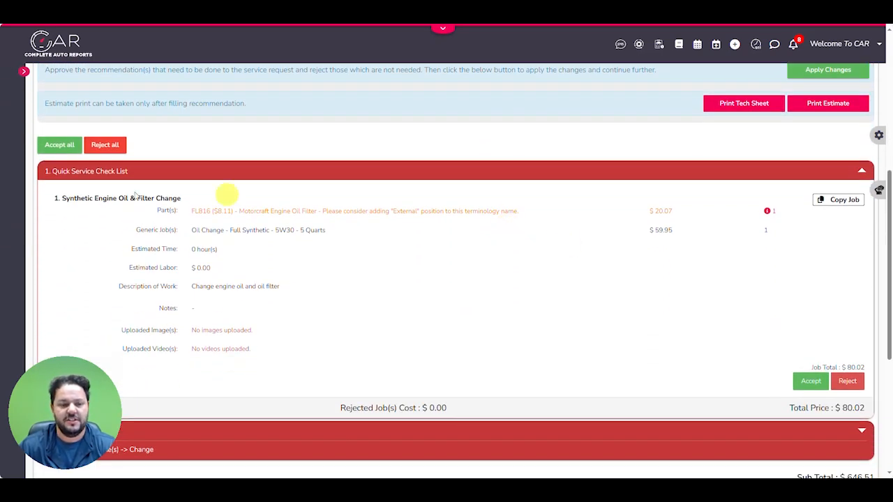
click(60, 146)
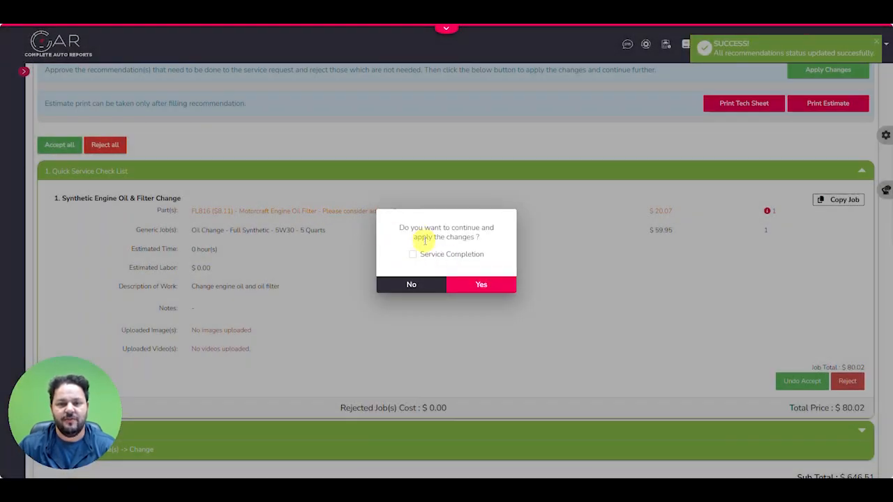
Apply the accepted changes with Service Completion unticked, and save the approval as received in person from Client
click(412, 256)
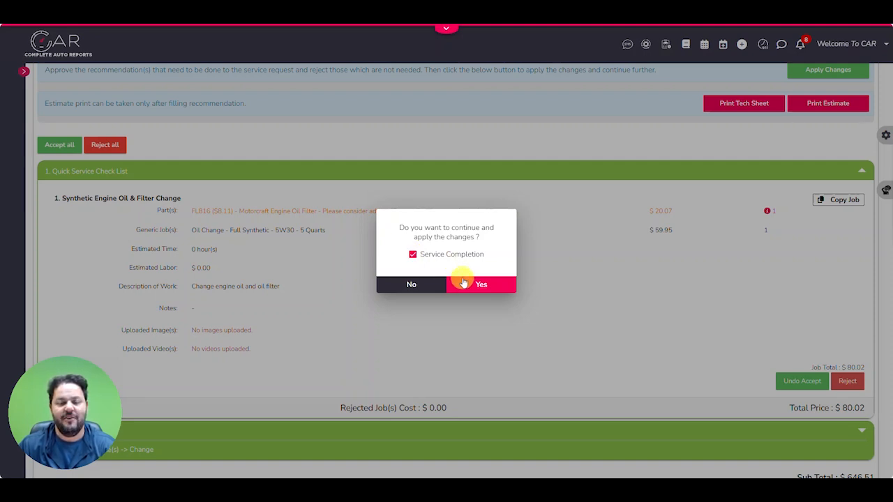
click(411, 255)
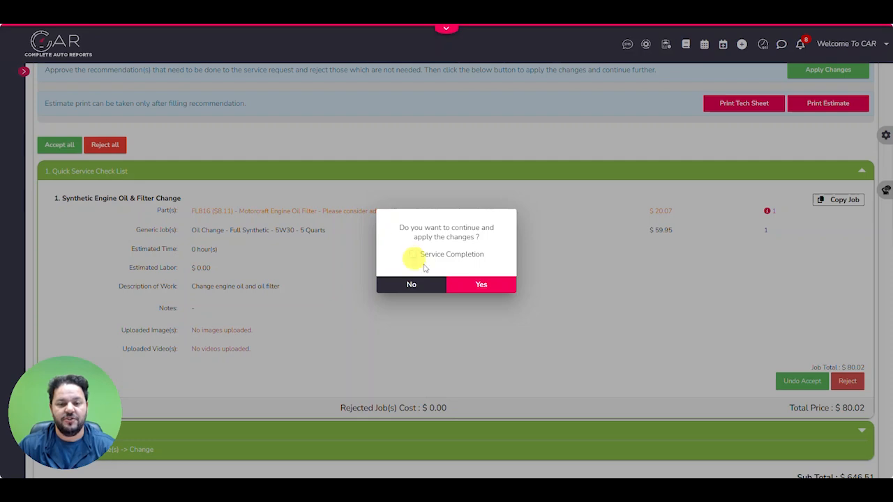
click(481, 285)
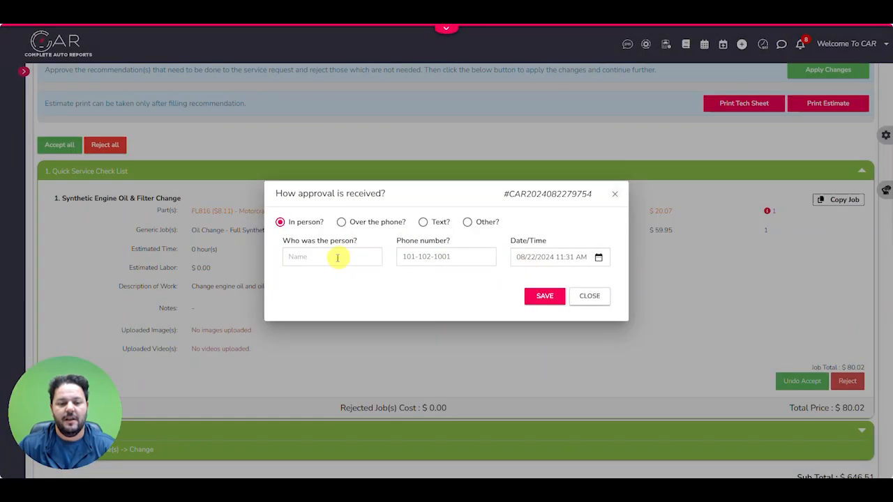
click(334, 258)
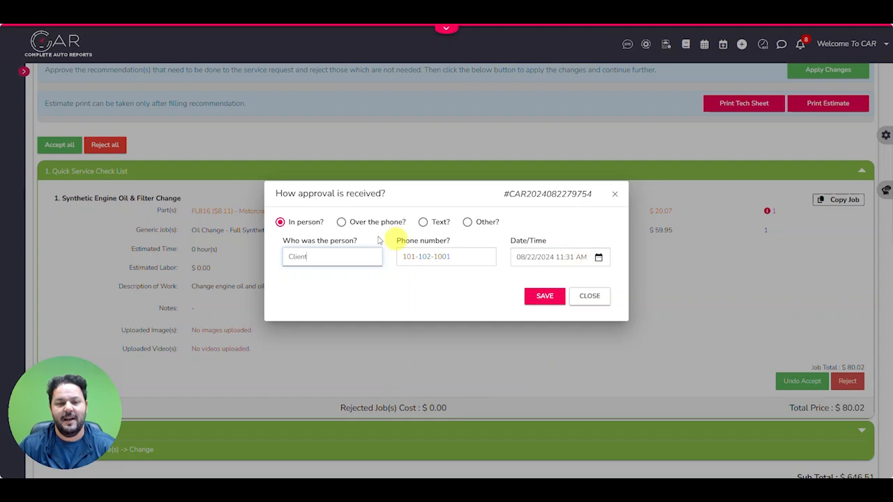
click(545, 297)
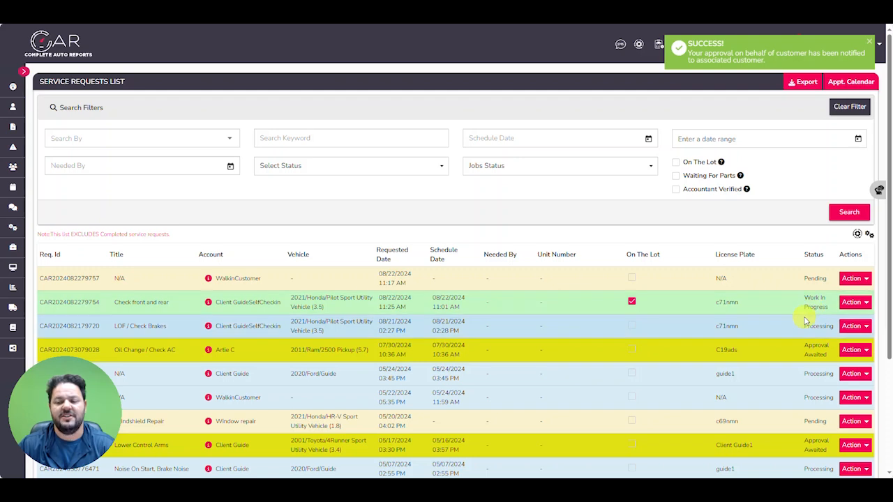
Open the details of the Check front and rear service request from the list and dismiss the timer prompt without resuming work
drag(805, 297, 829, 307)
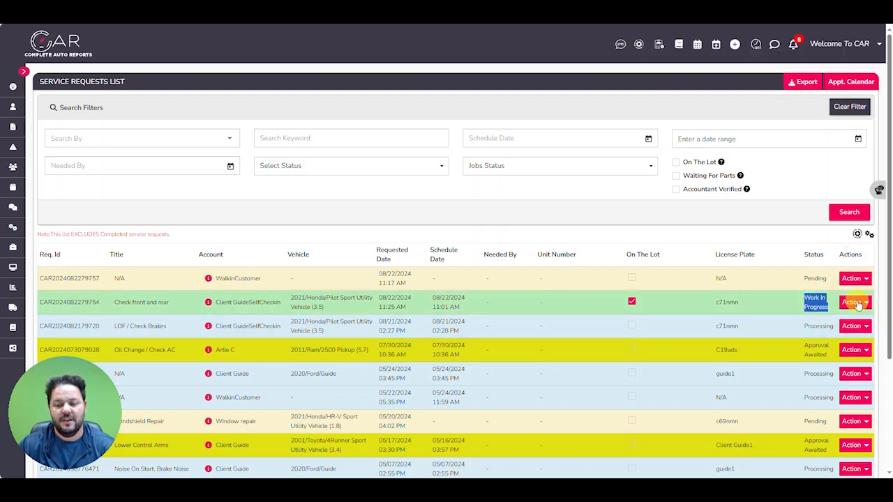
click(852, 302)
click(809, 332)
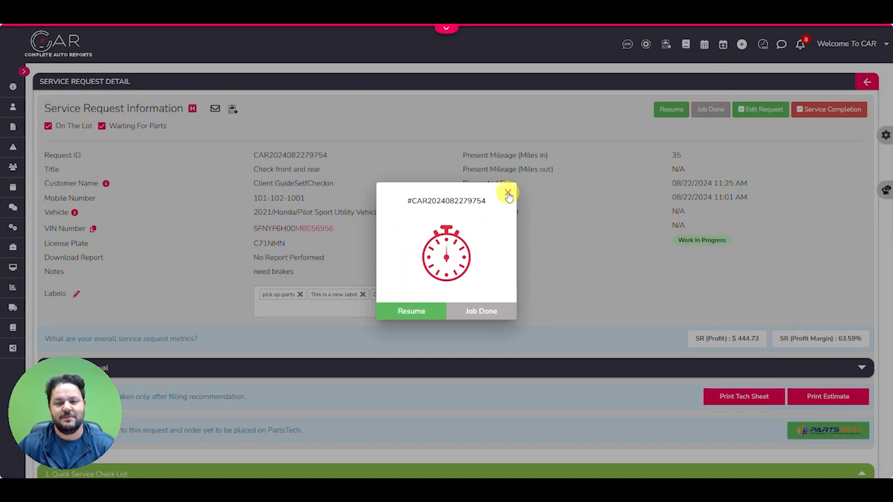
click(508, 194)
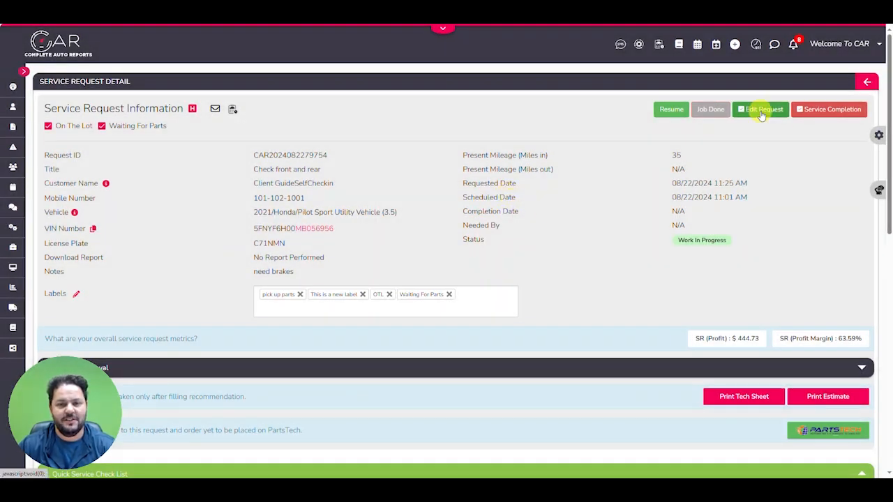
Submit the service completion with miles out left blank, generating the invoice for the request
scroll(702, 193, down, 3)
scroll(703, 193, up, 3)
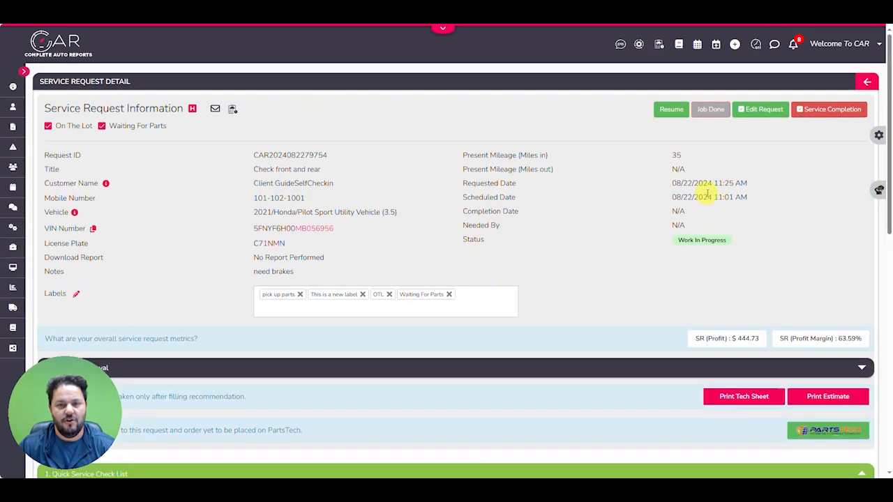
click(821, 115)
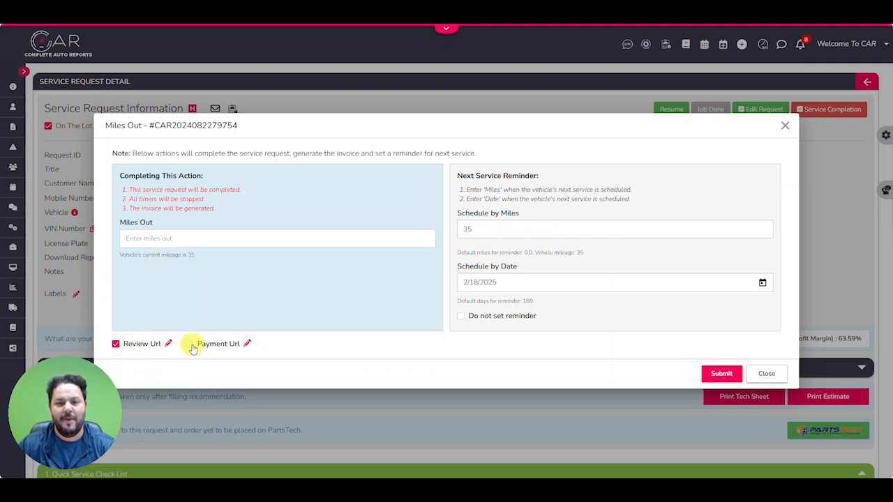
click(719, 376)
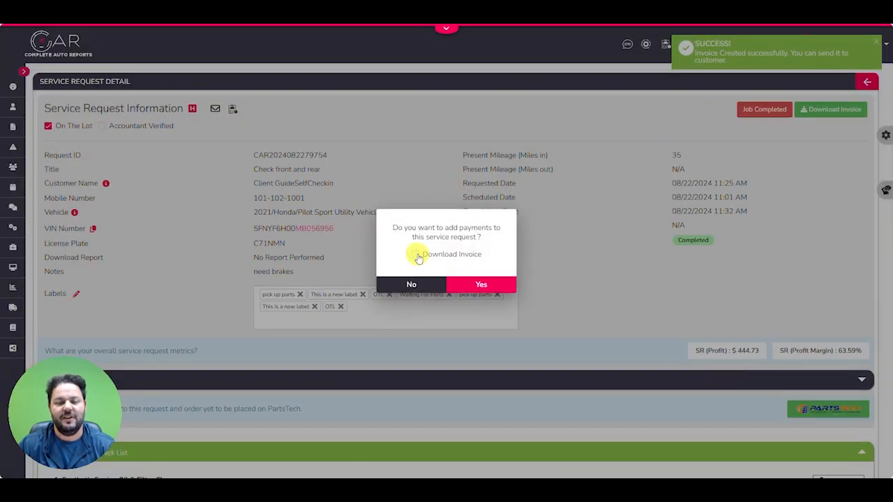
Download the invoice while proceeding to add payments, and open the PDF to review its jobs, totals and payment history
click(419, 256)
click(476, 283)
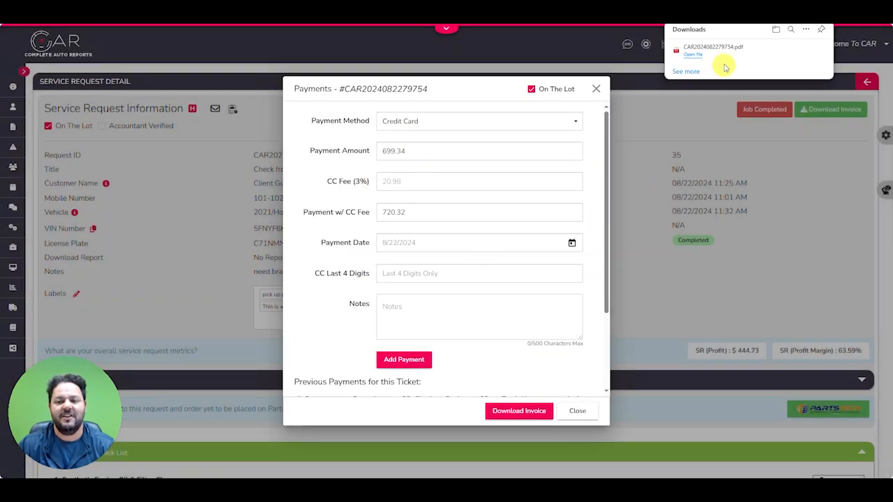
click(694, 51)
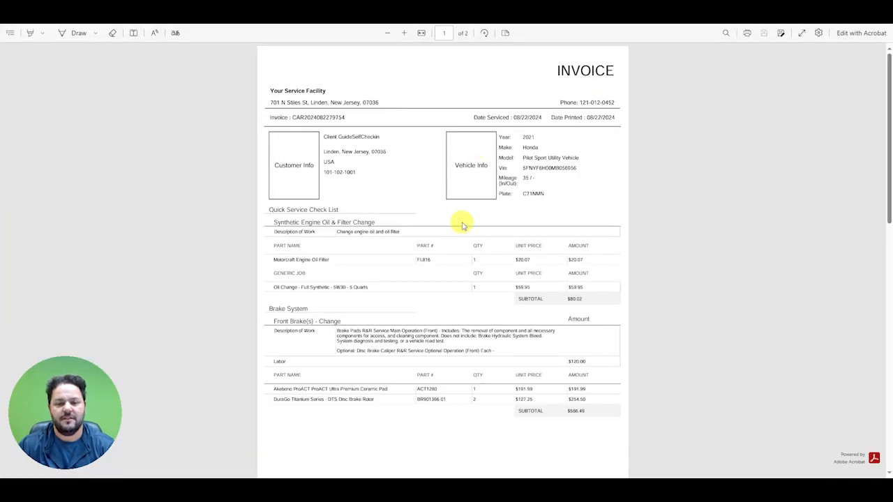
scroll(461, 225, down, 7)
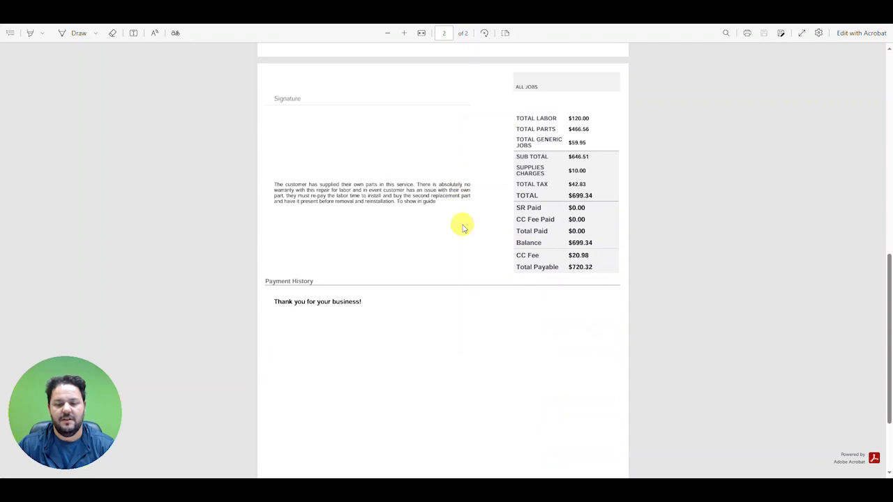
scroll(462, 226, up, 3)
scroll(462, 226, up, 4)
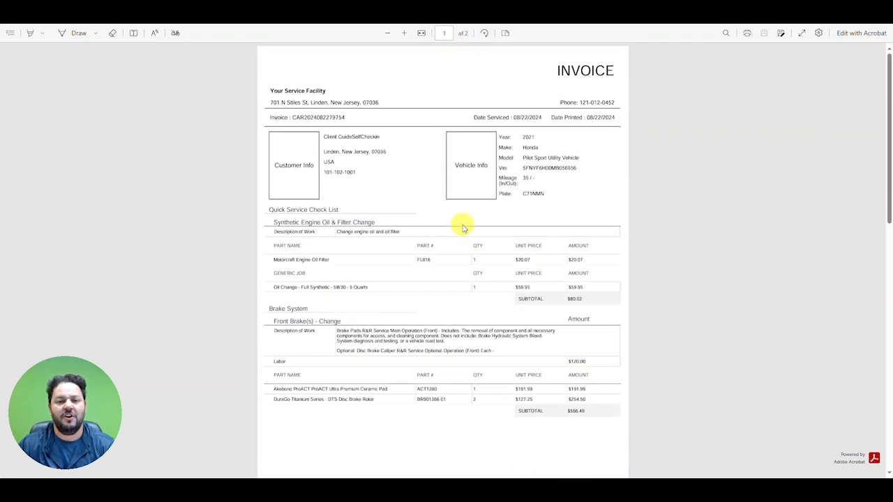